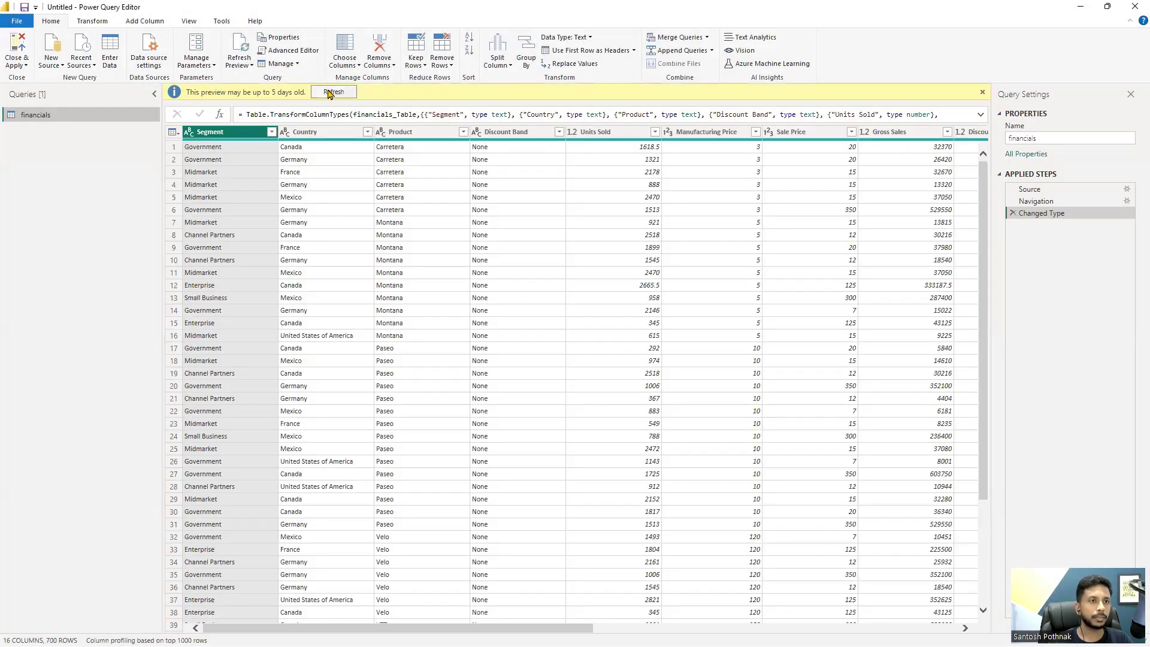
- Refresh the financials data preview and start a new parameter named "Country Parameter"
{"action": "left_click", "coordinate": [333, 92]}
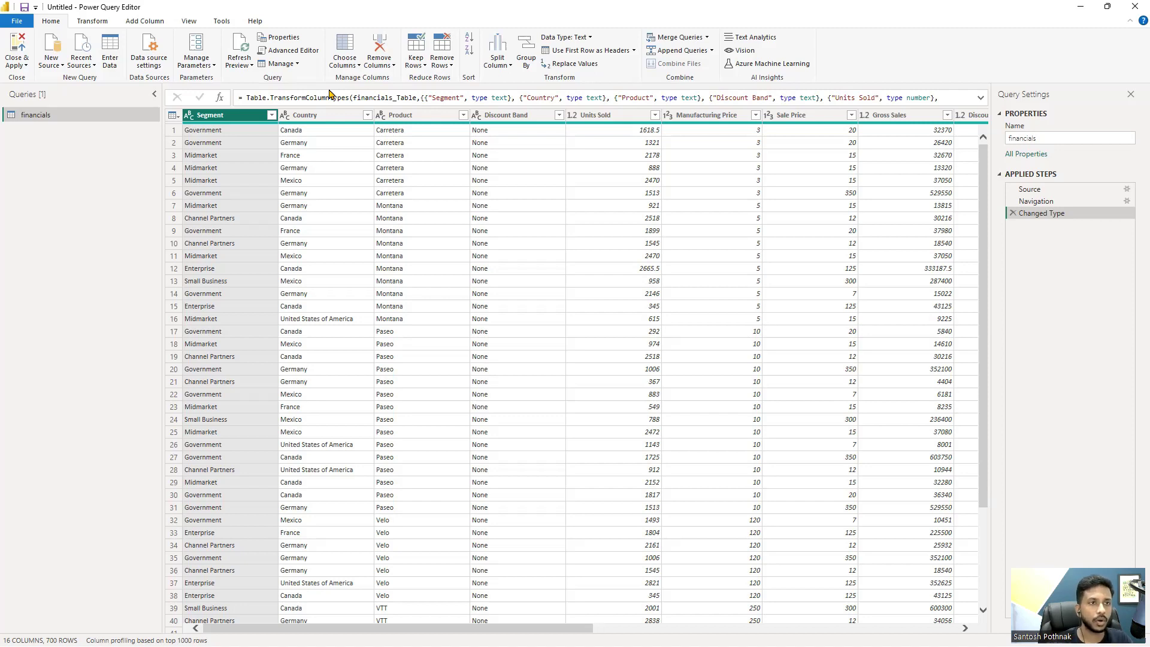
{"action": "left_click", "coordinate": [210, 68]}
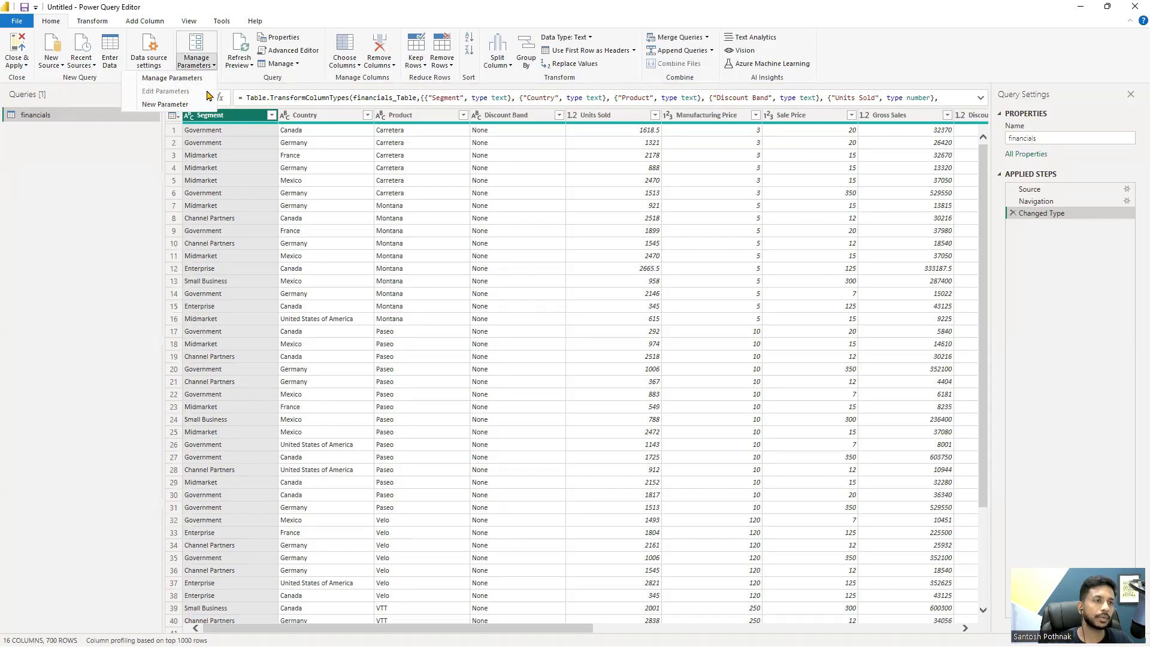
{"action": "left_click", "coordinate": [165, 106]}
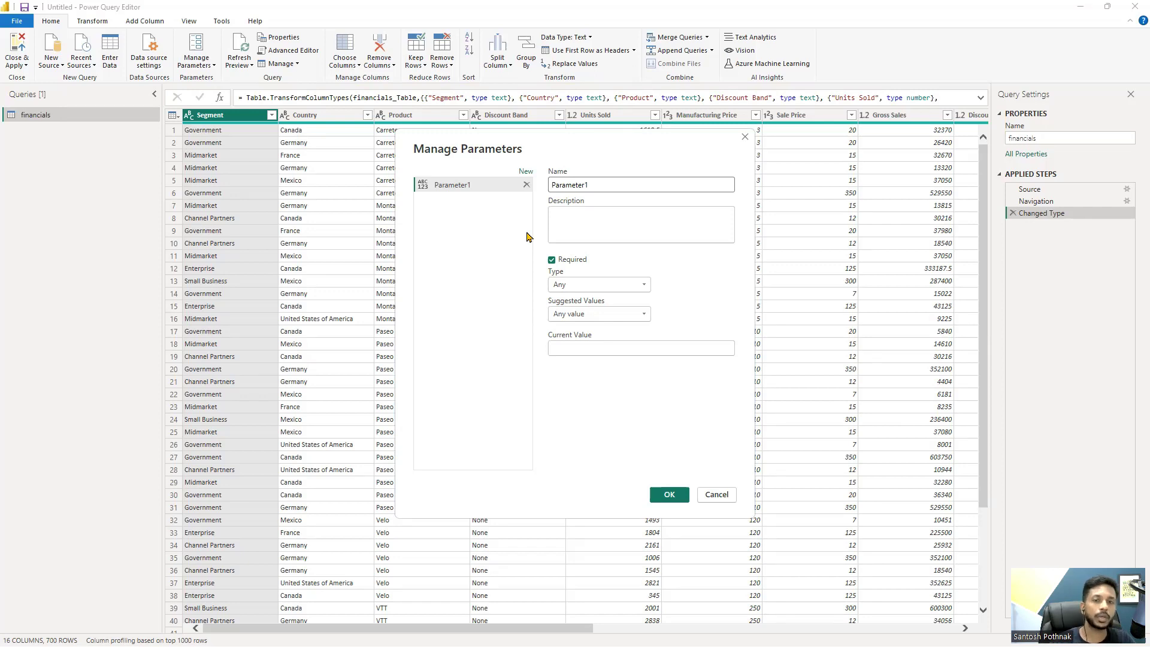
{"action": "double_click", "coordinate": [586, 186]}
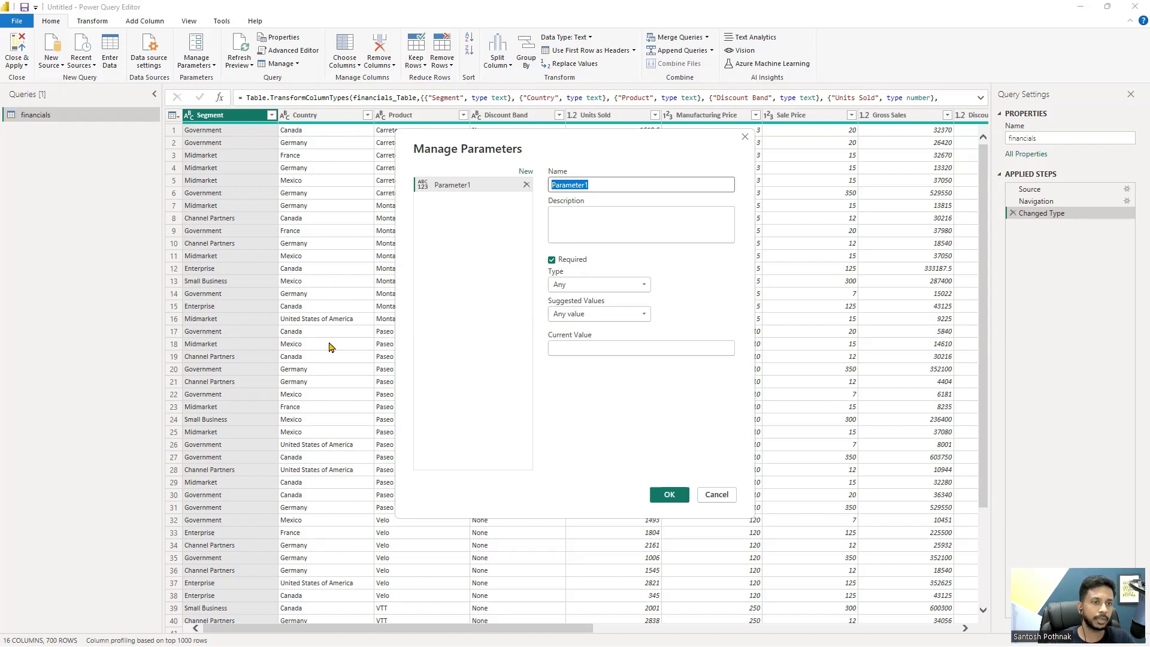
{"action": "type", "text": "Country"}
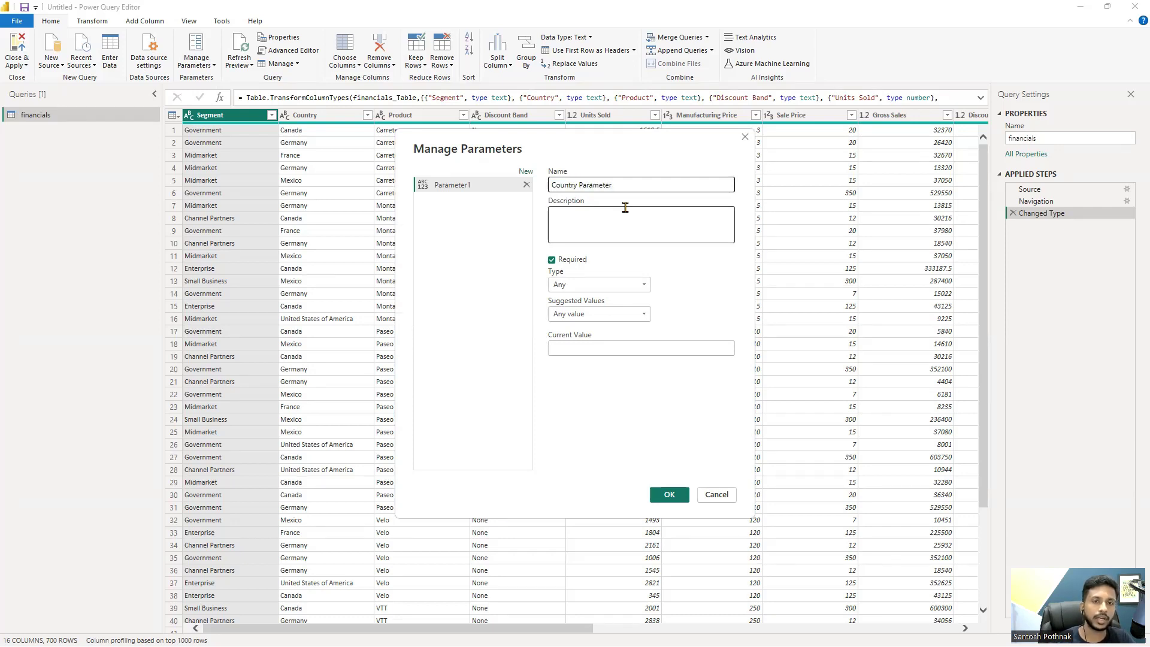
- Give the parameter the description "I want to add different countries and filter accordingly" and set its type to Text
{"action": "left_click", "coordinate": [620, 224]}
{"action": "type", "text": "I want to add"}
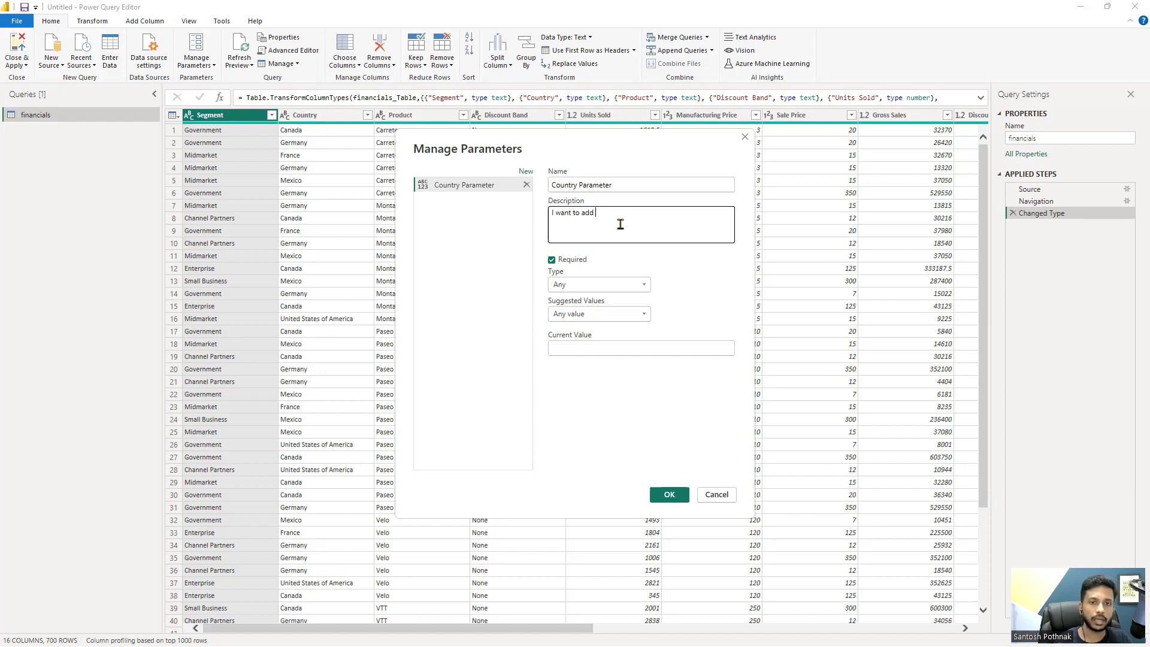
{"action": "type", "text": " different countries and filter accordingly"}
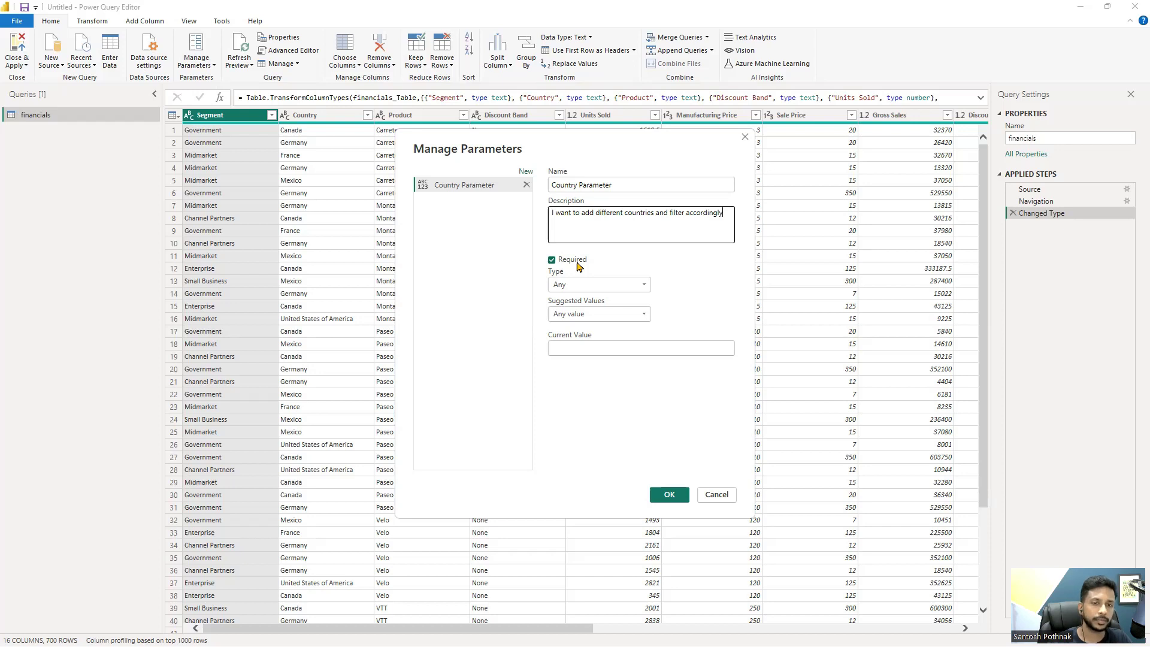
{"action": "left_click", "coordinate": [605, 288]}
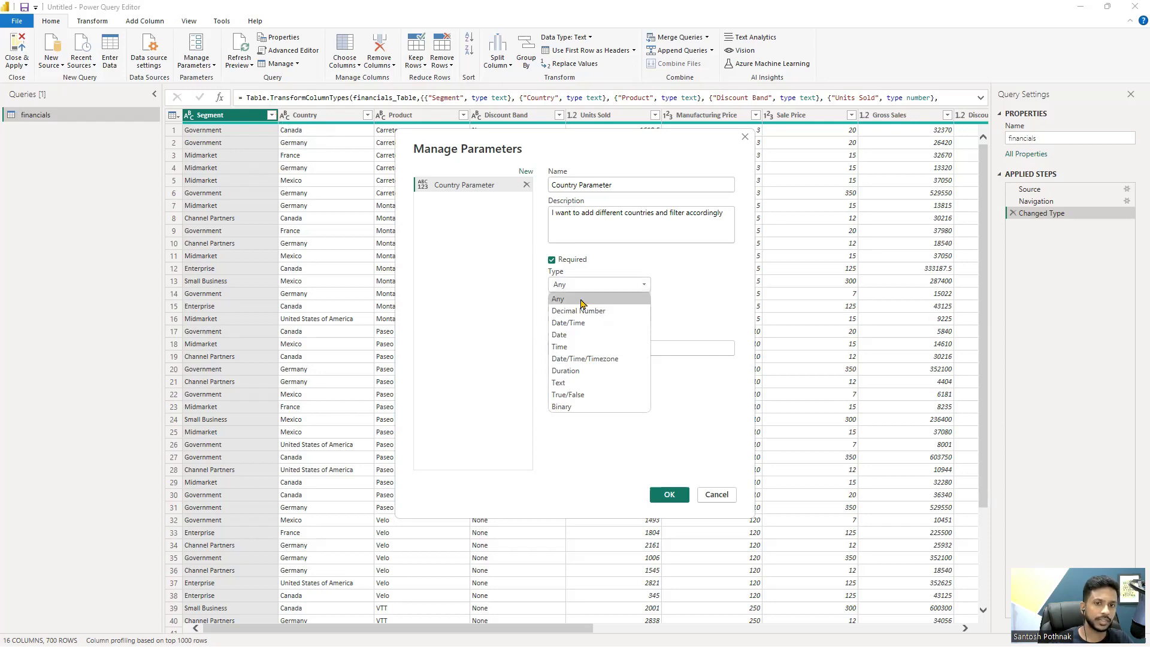
{"action": "left_click", "coordinate": [581, 383]}
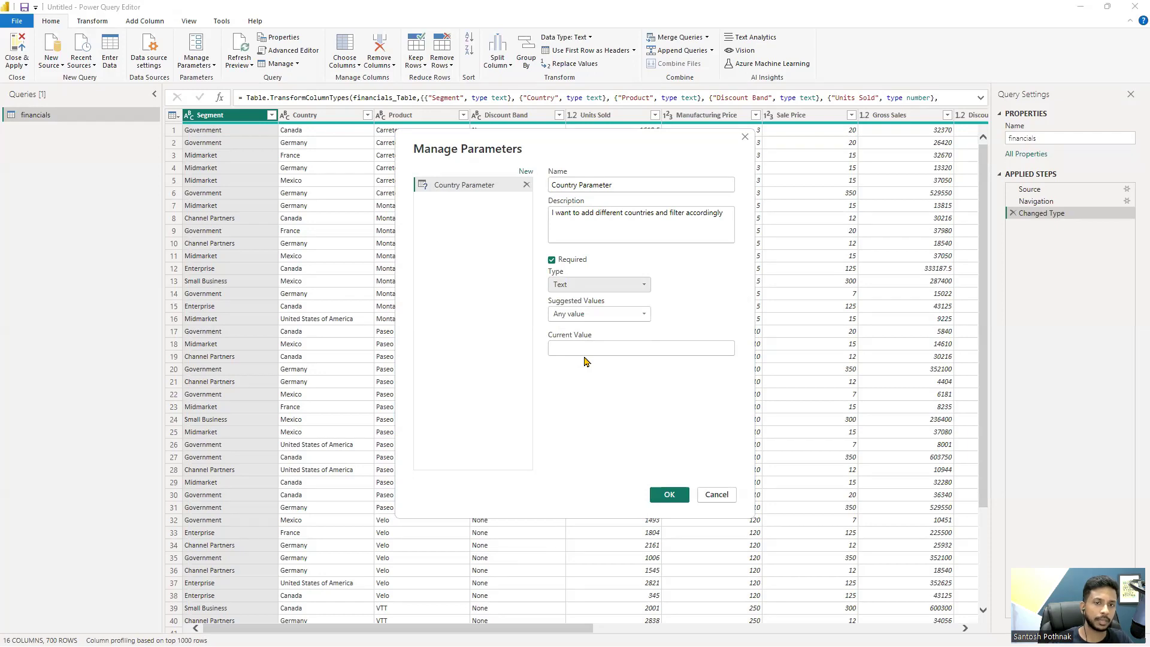
{"action": "left_click", "coordinate": [620, 317]}
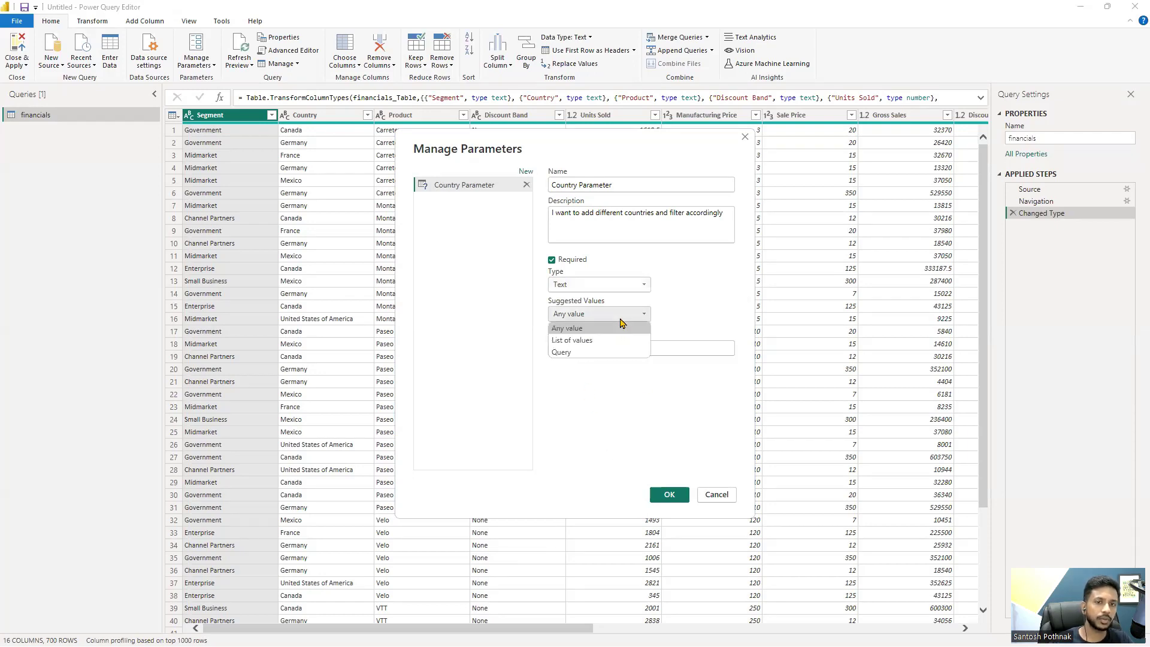
{"action": "left_click", "coordinate": [584, 328]}
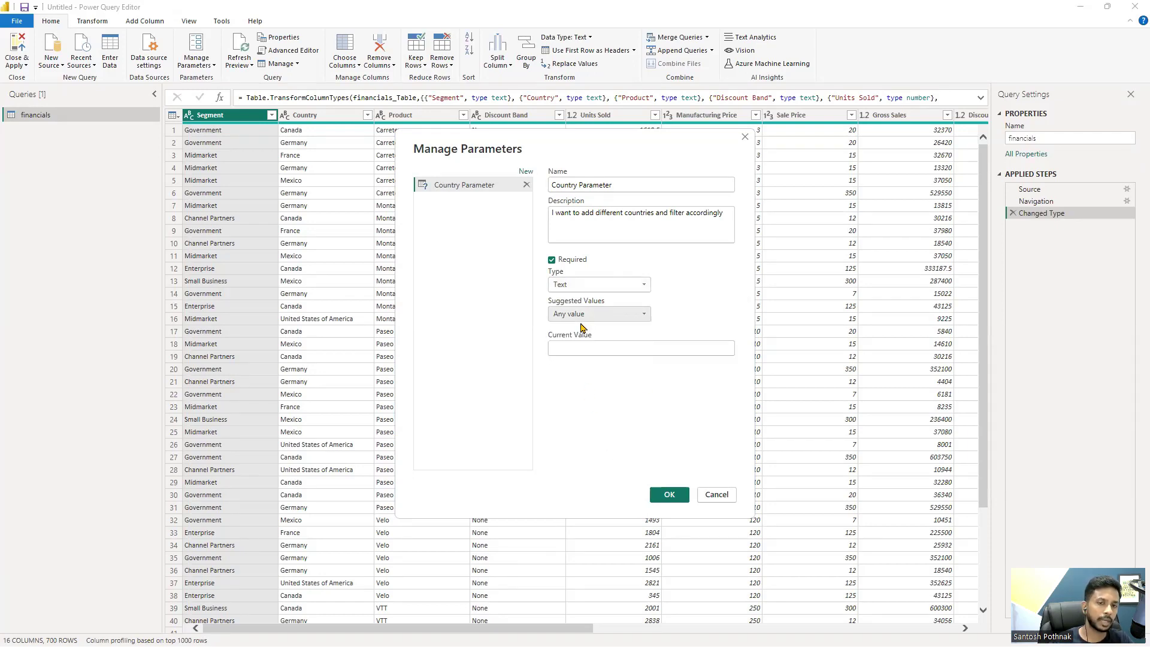
{"action": "left_click", "coordinate": [556, 348]}
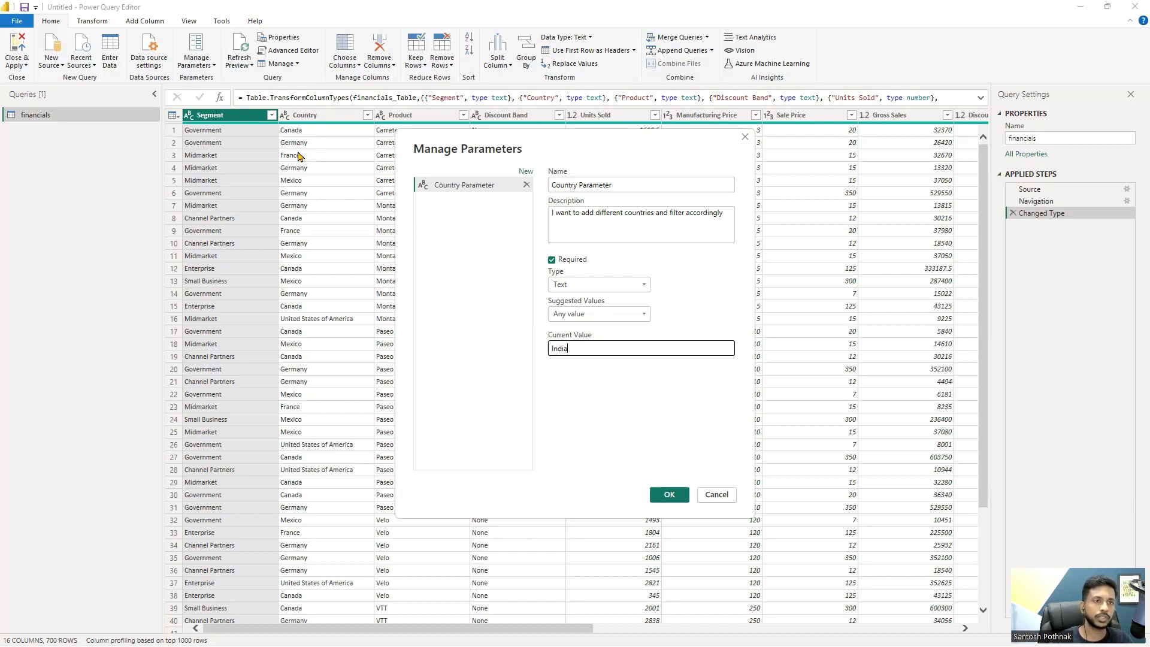
{"action": "left_click", "coordinate": [589, 315]}
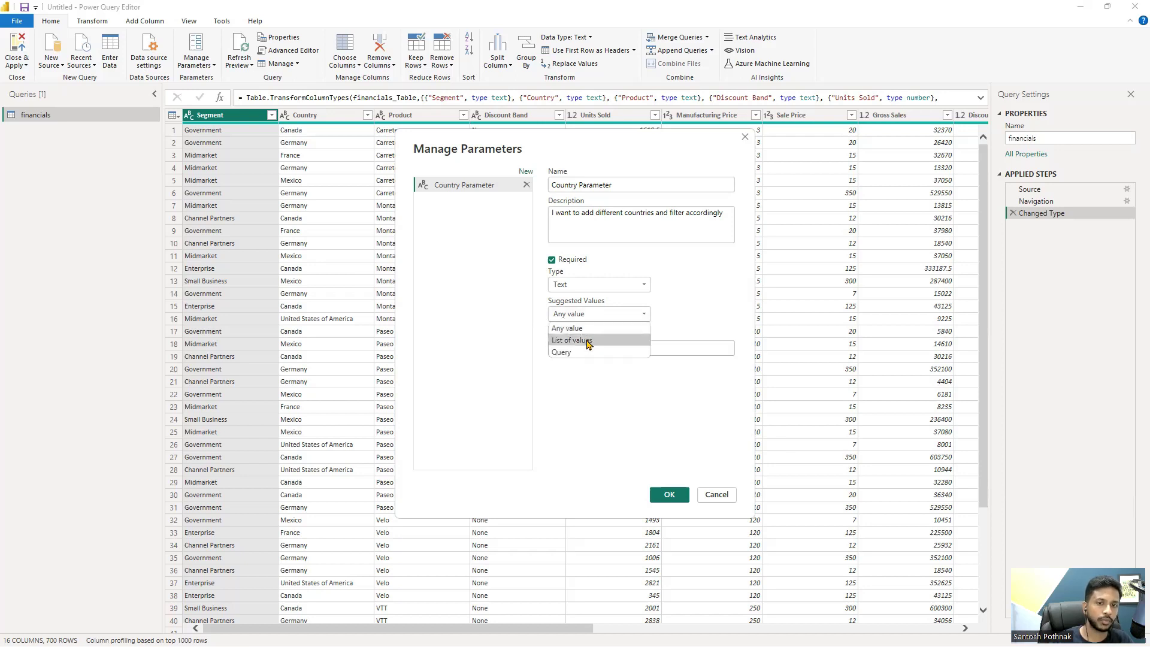
{"action": "left_click", "coordinate": [589, 341]}
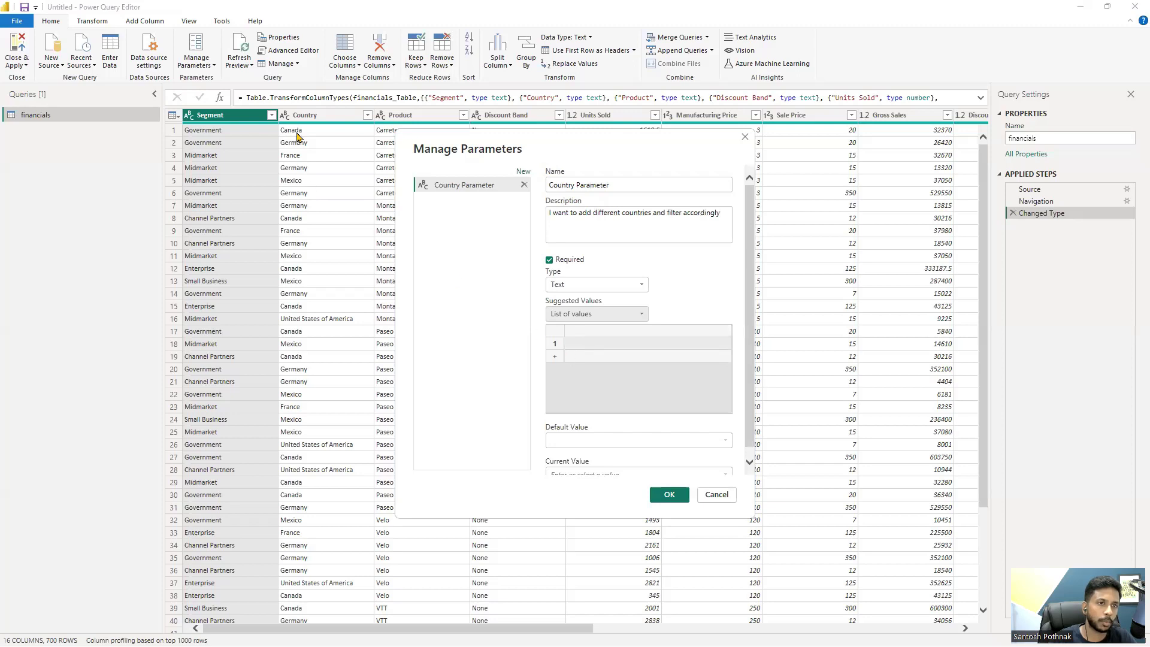
{"action": "left_click", "coordinate": [603, 313]}
{"action": "left_click", "coordinate": [584, 331]}
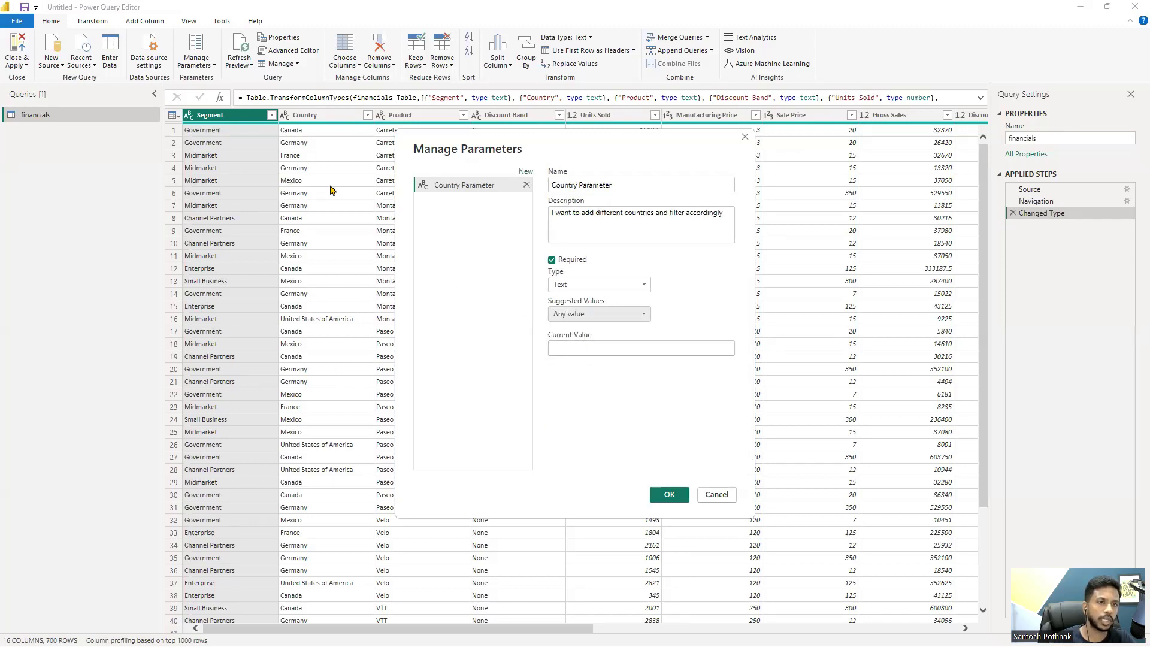
{"action": "left_click", "coordinate": [606, 346]}
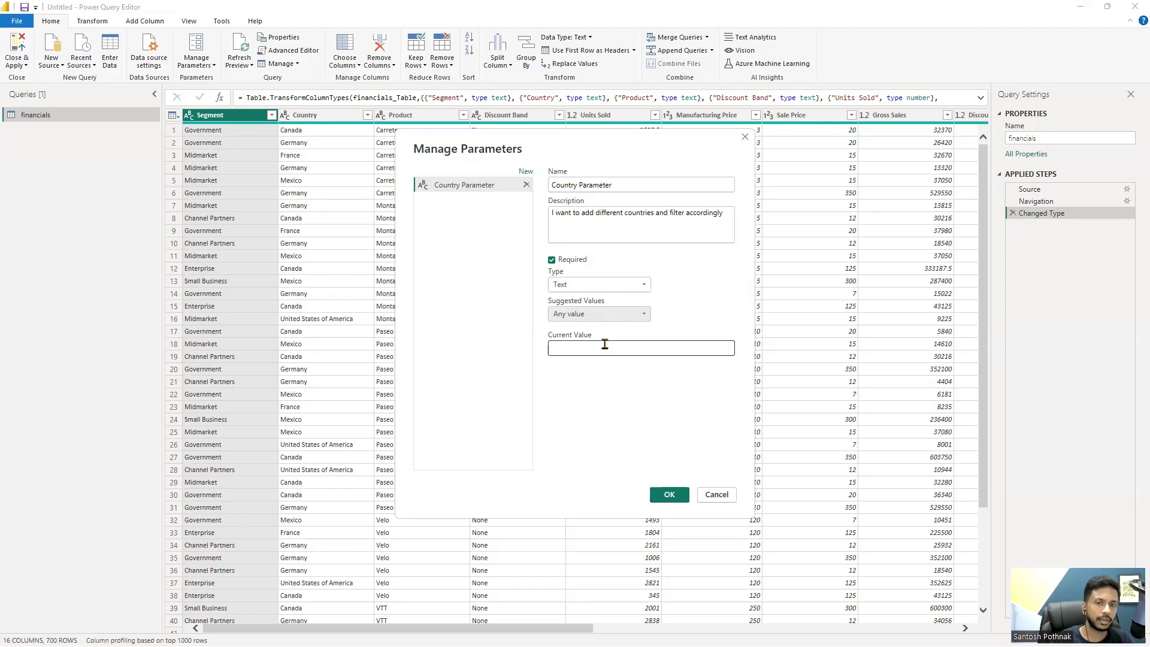
{"action": "left_click", "coordinate": [575, 351]}
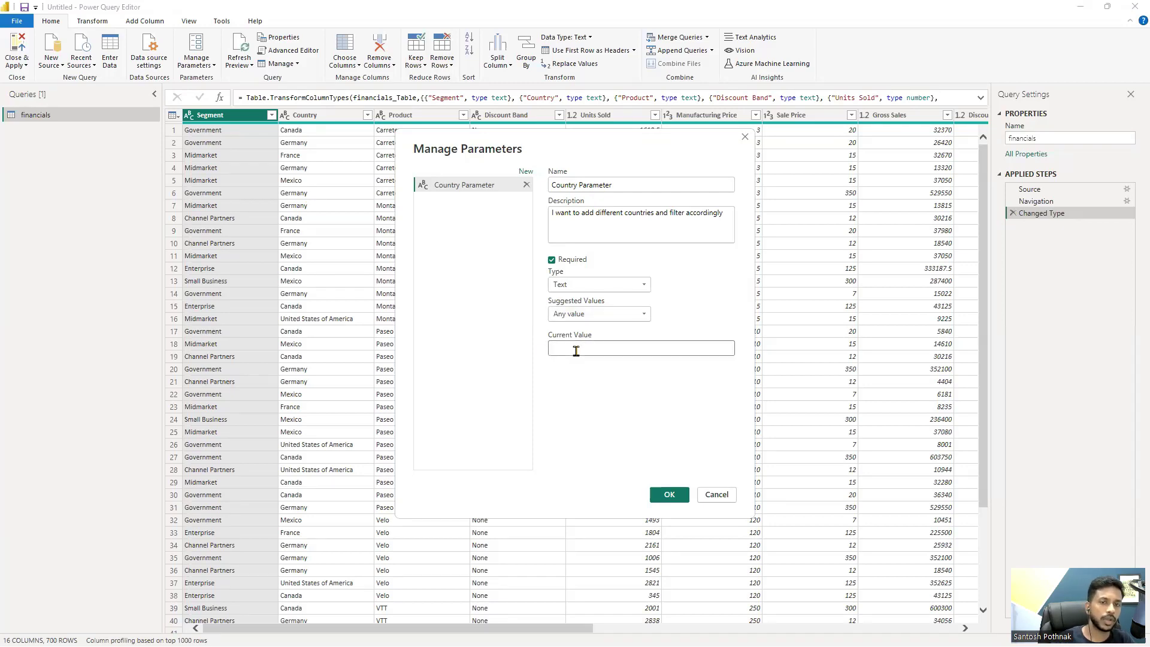
{"action": "left_click", "coordinate": [654, 493]}
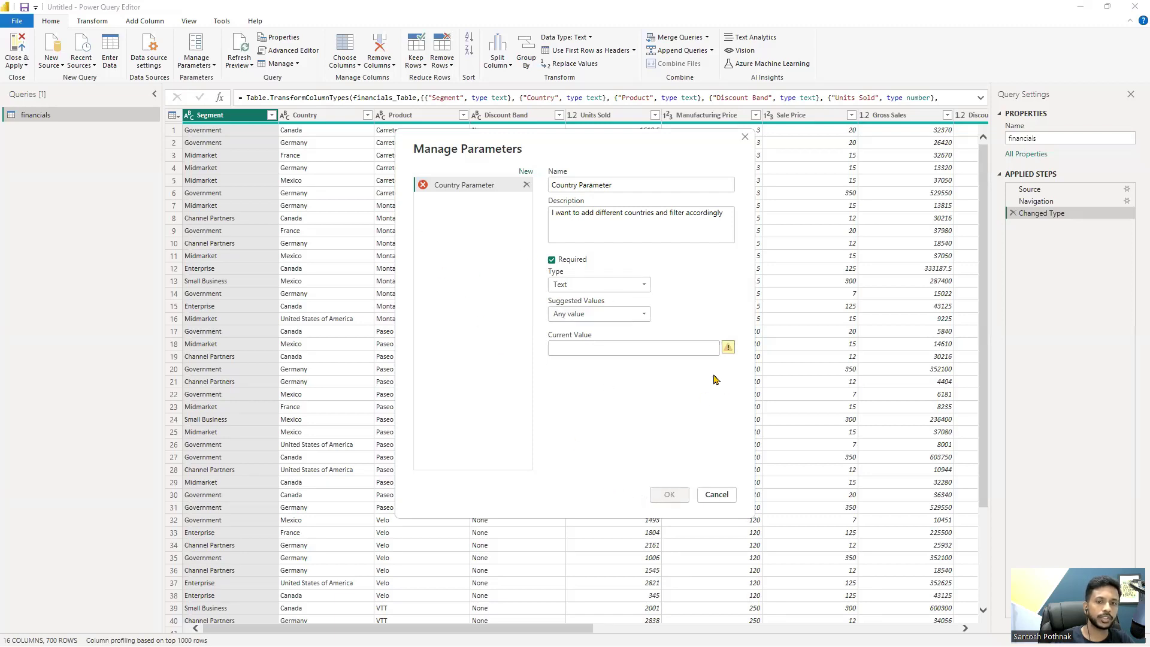
- Set the parameter's current value to Mexico and create the parameter
{"action": "left_click", "coordinate": [591, 349]}
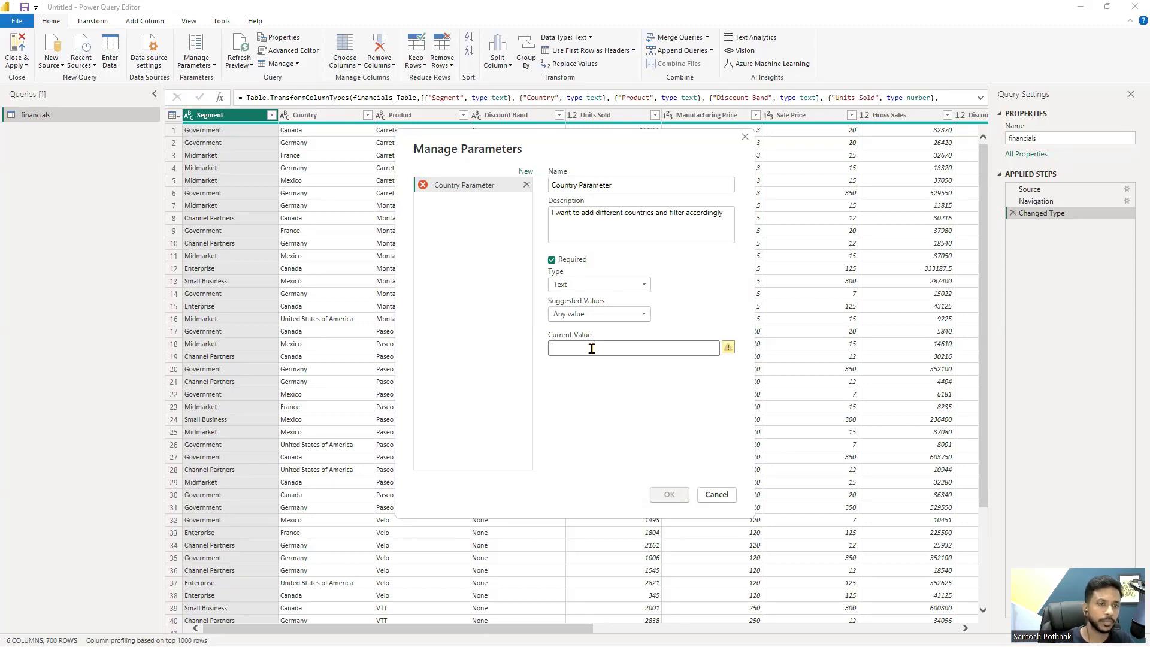
{"action": "type", "text": "Mexico"}
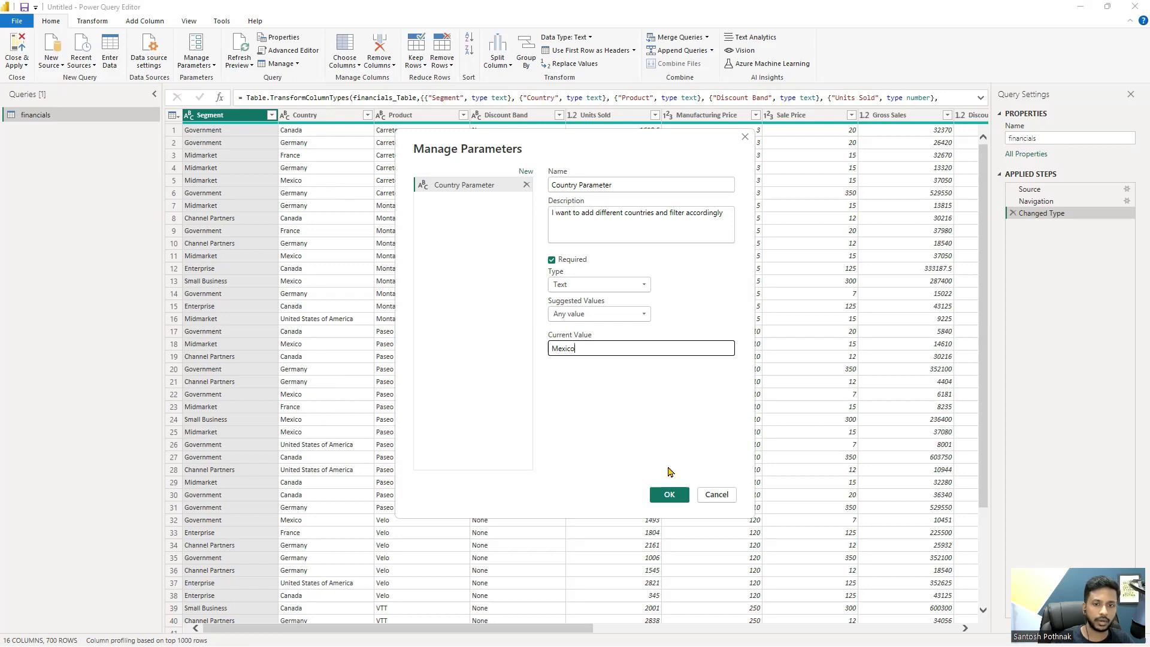
{"action": "left_click", "coordinate": [669, 494]}
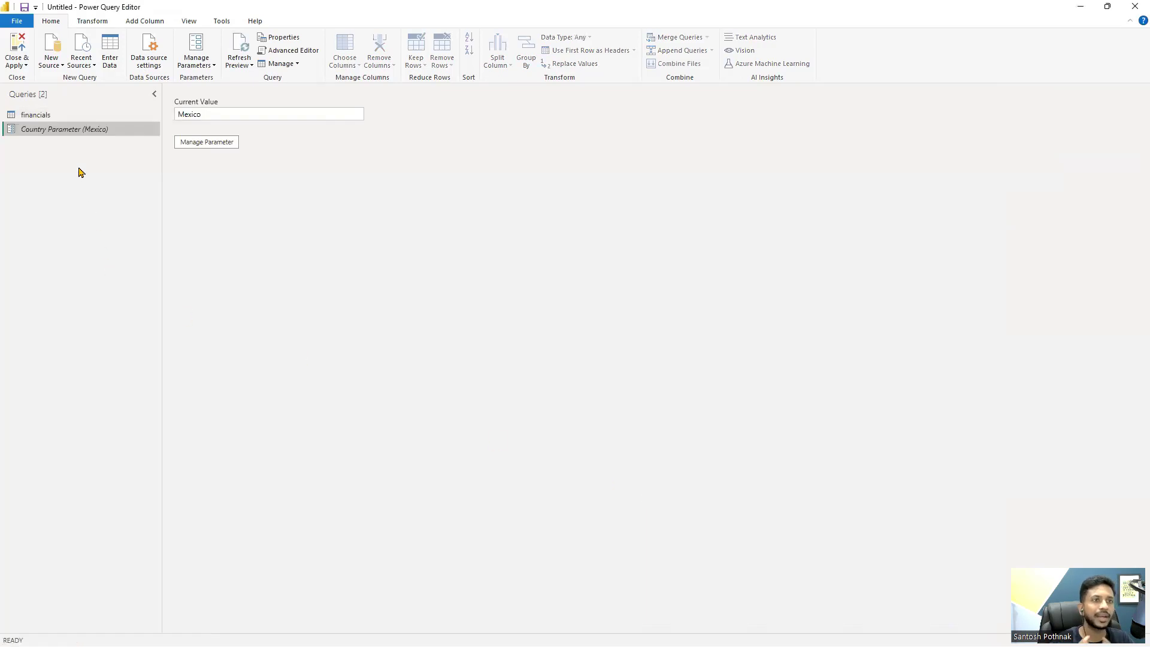
- Review the current value and definition of the Country Parameter
{"action": "left_click_drag", "start_coordinate": [290, 113], "coordinate": [150, 120]}
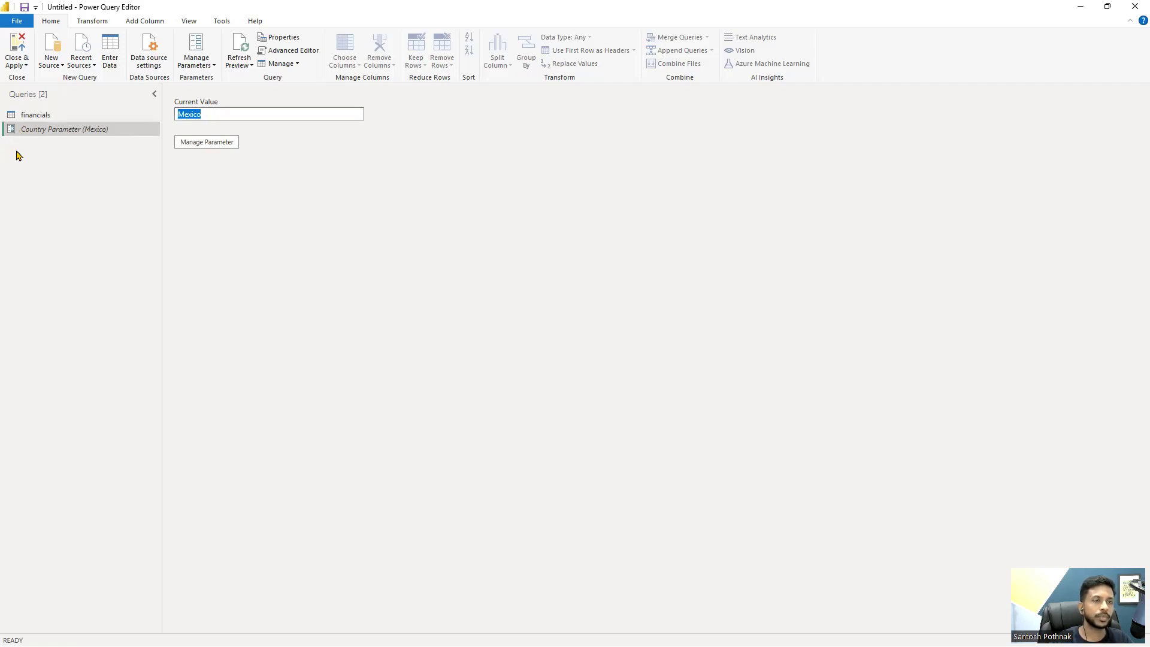
{"action": "left_click", "coordinate": [200, 148]}
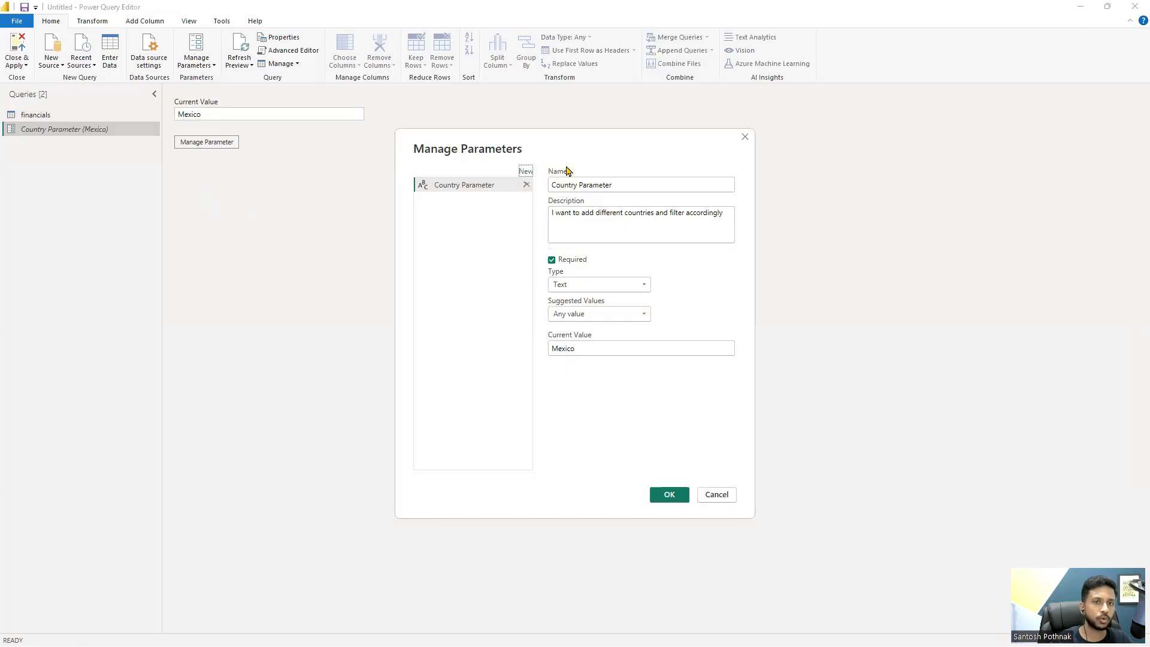
{"action": "left_click", "coordinate": [713, 495]}
- Filter the financials table to keep rows where Country equals the Country Parameter
{"action": "left_click", "coordinate": [75, 120]}
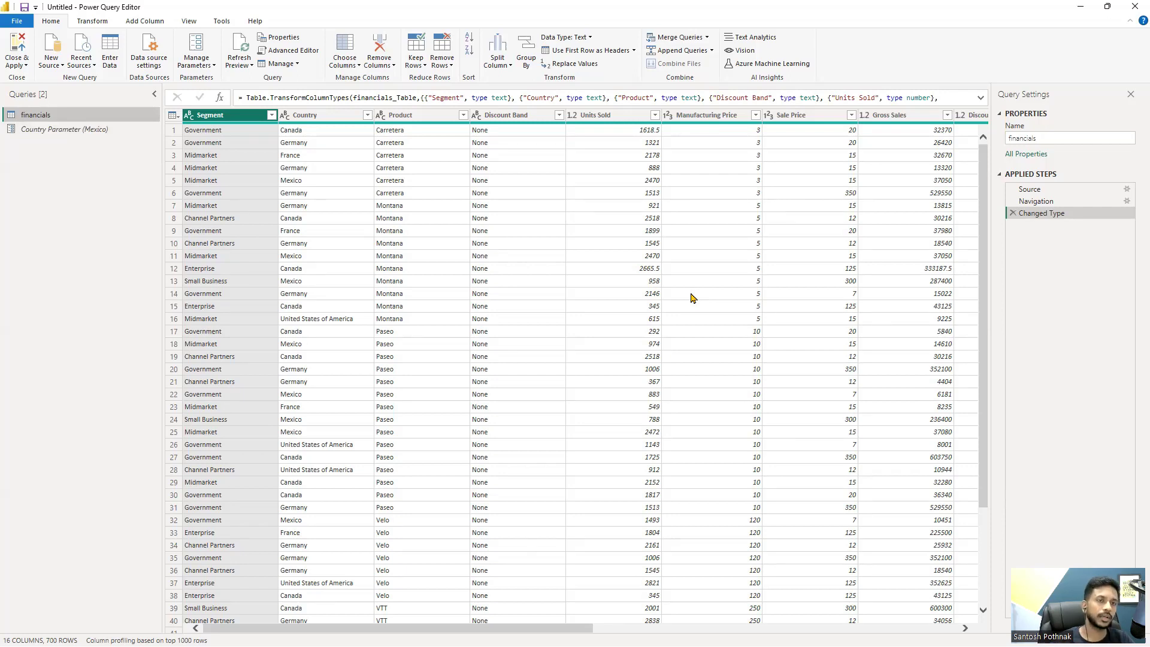
{"action": "left_click", "coordinate": [367, 115]}
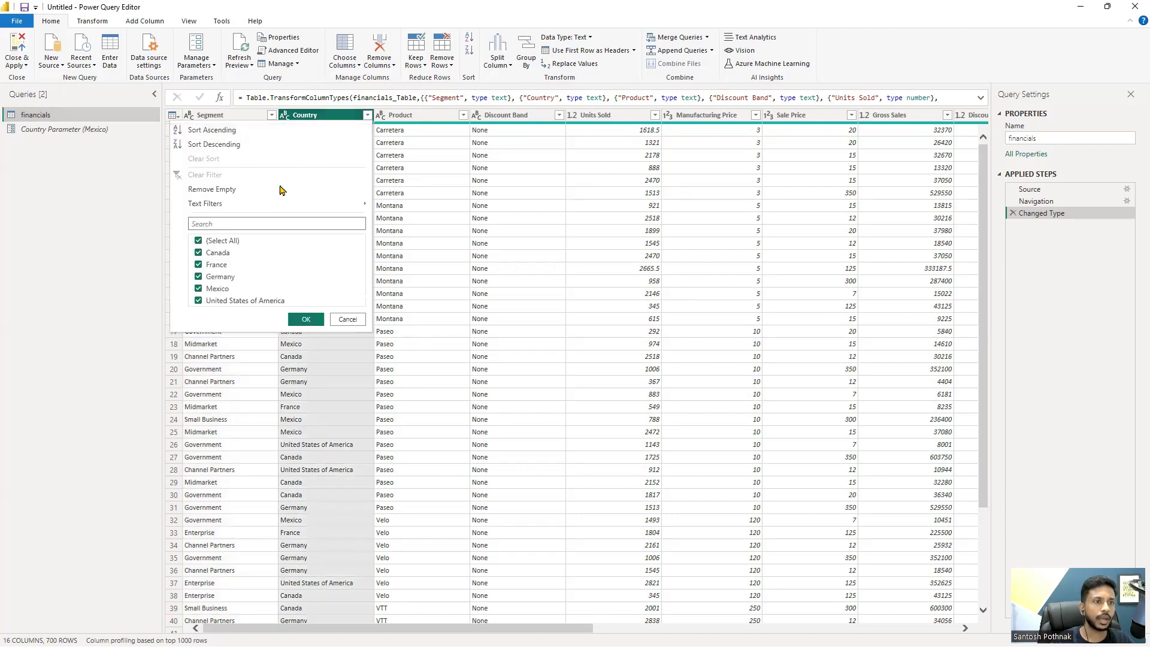
{"action": "mouse_move", "coordinate": [271, 206]}
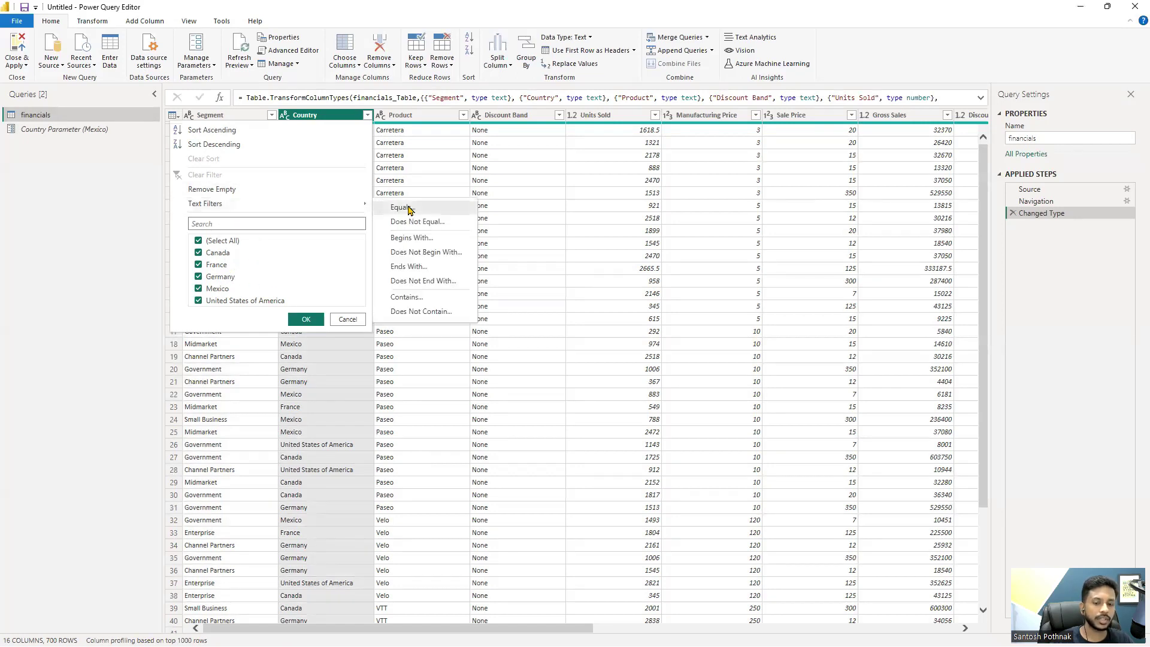
{"action": "left_click", "coordinate": [409, 209]}
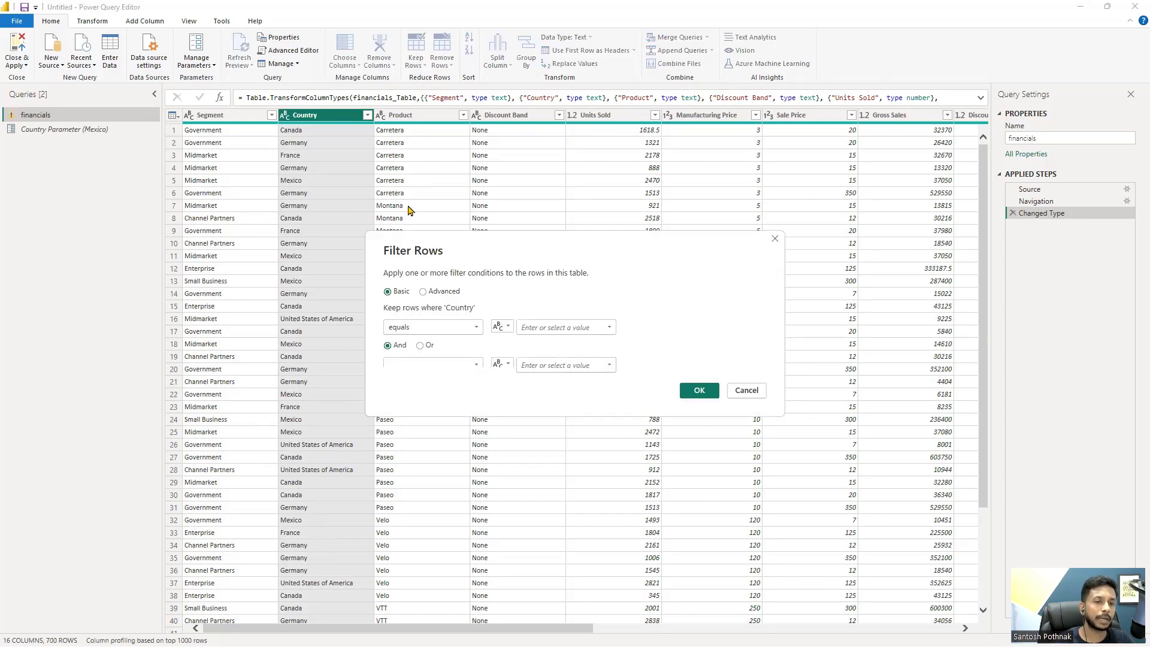
{"action": "left_click", "coordinate": [508, 328]}
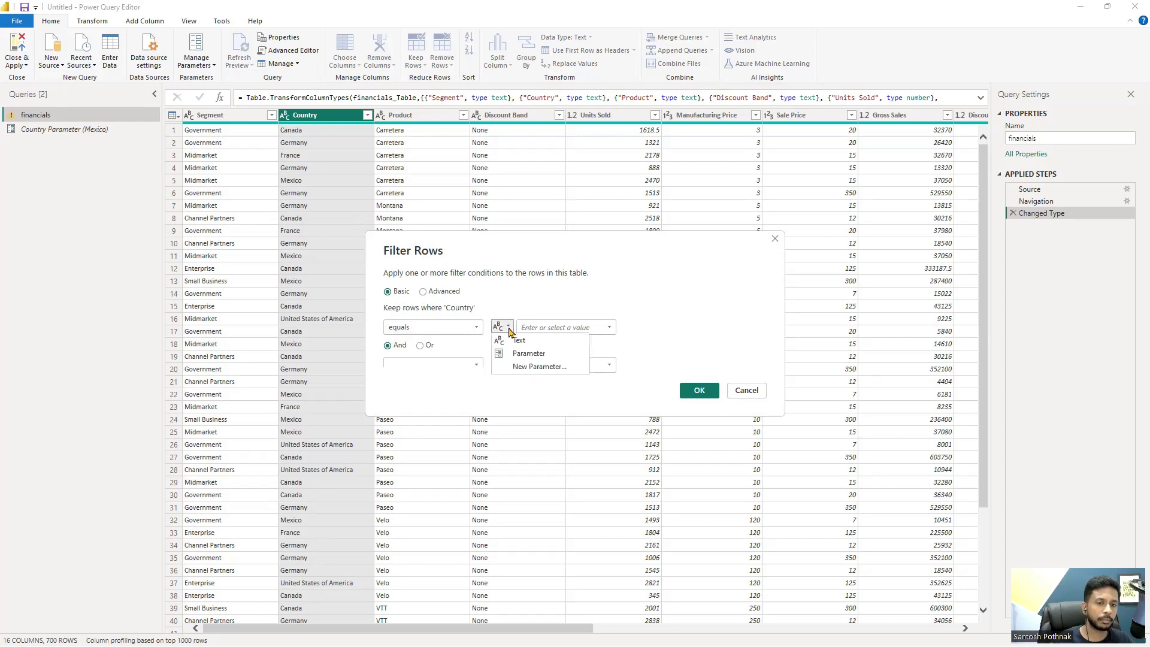
{"action": "left_click", "coordinate": [529, 353]}
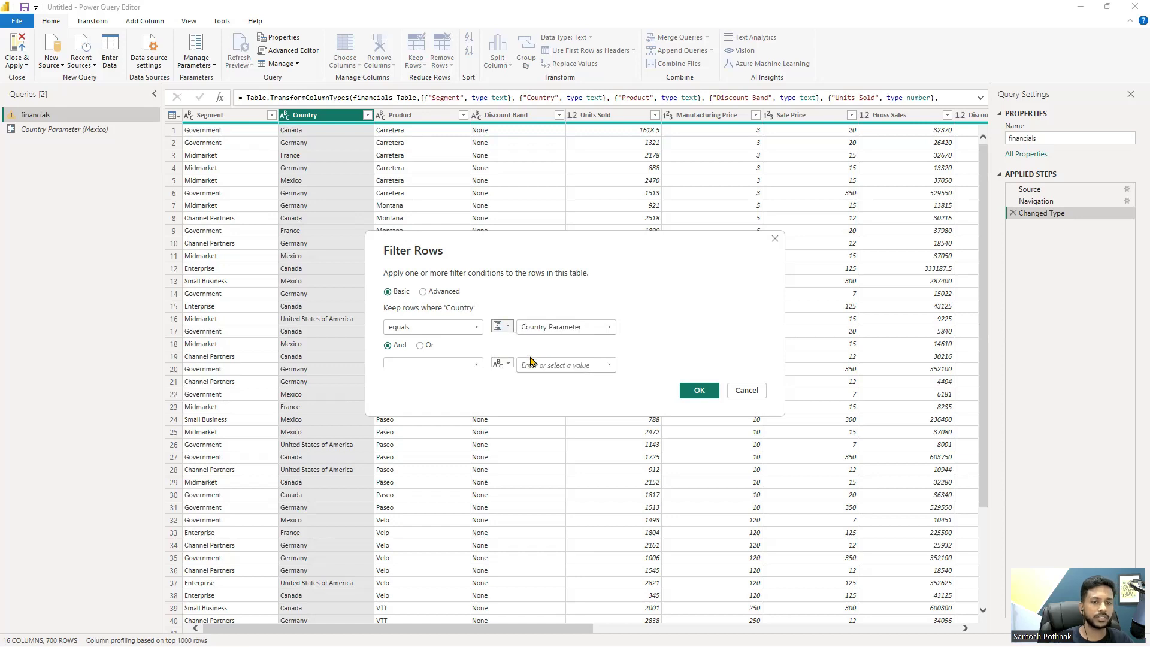
{"action": "left_click", "coordinate": [565, 327]}
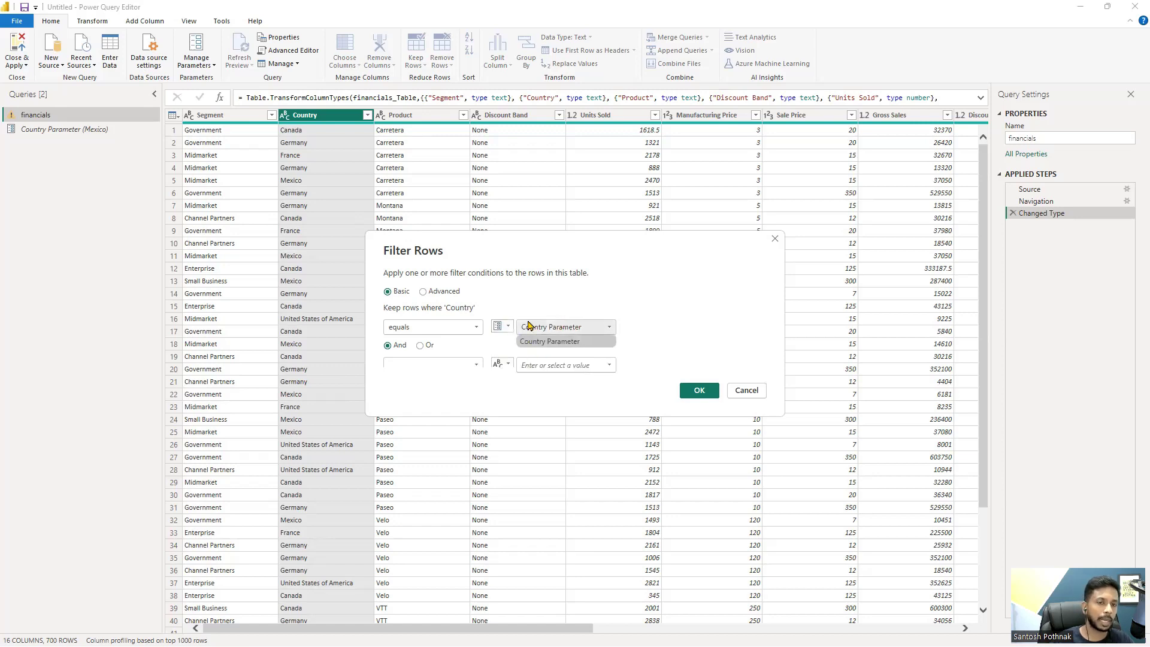
{"action": "left_click", "coordinate": [542, 340]}
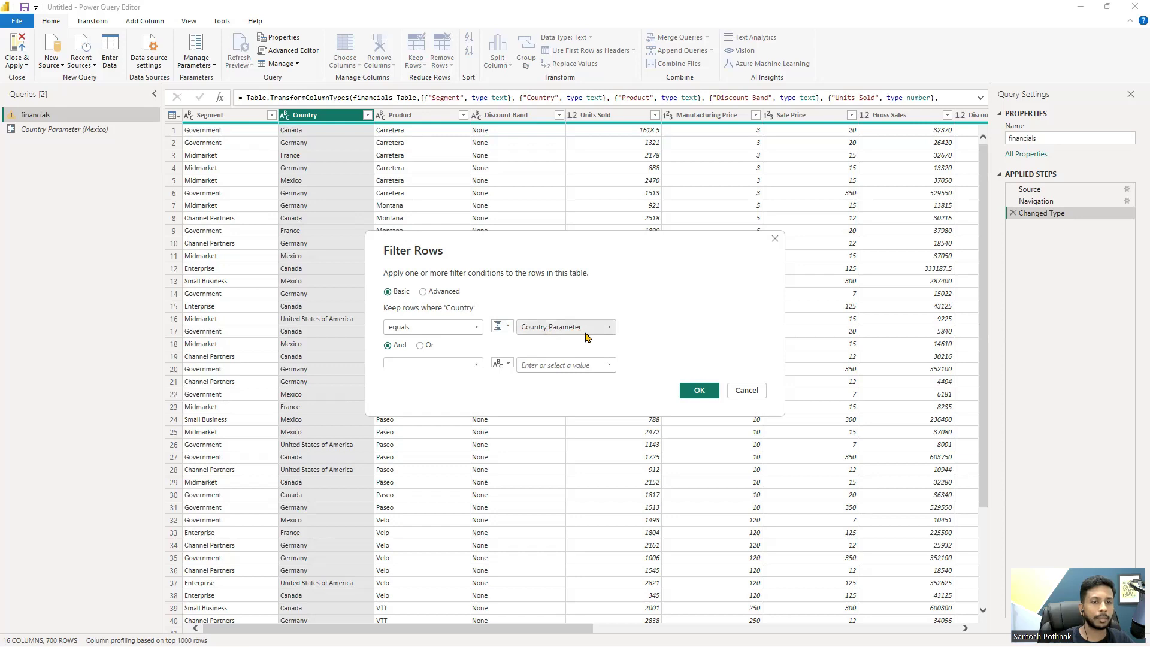
{"action": "left_click", "coordinate": [500, 327]}
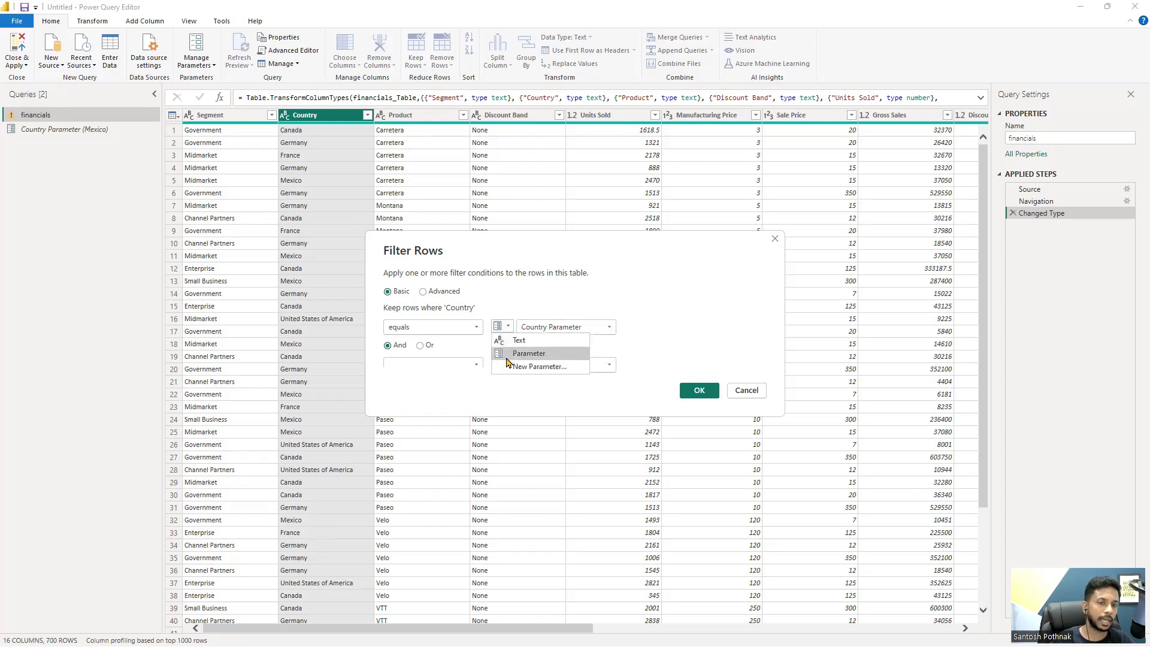
{"action": "left_click", "coordinate": [630, 319]}
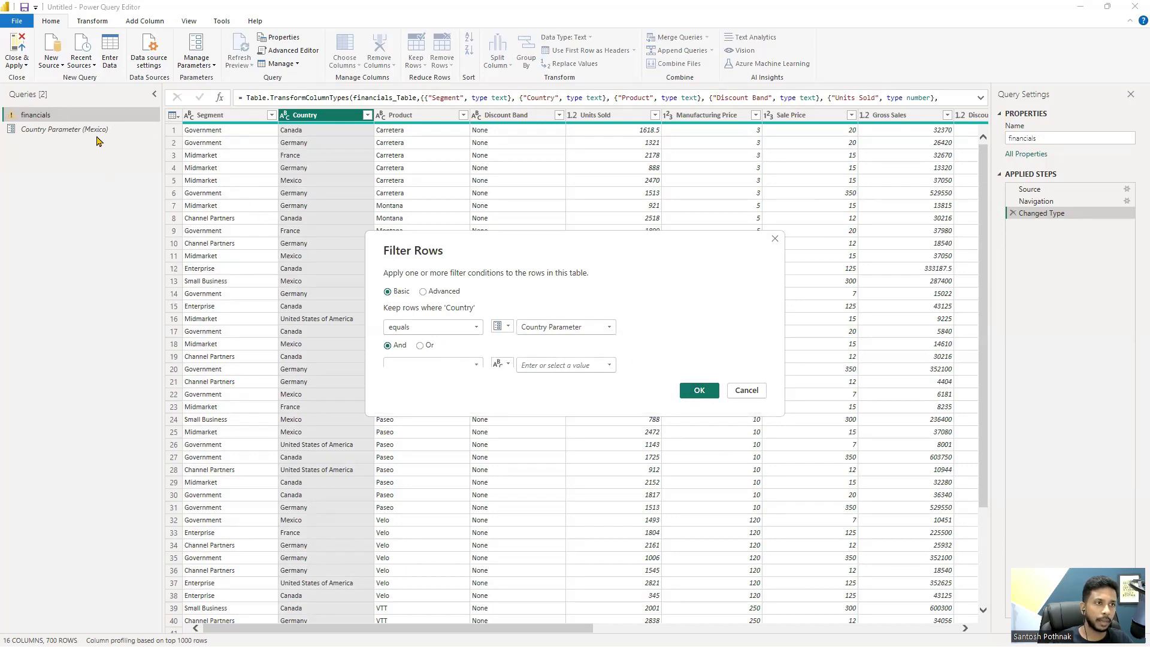
{"action": "left_click", "coordinate": [695, 391]}
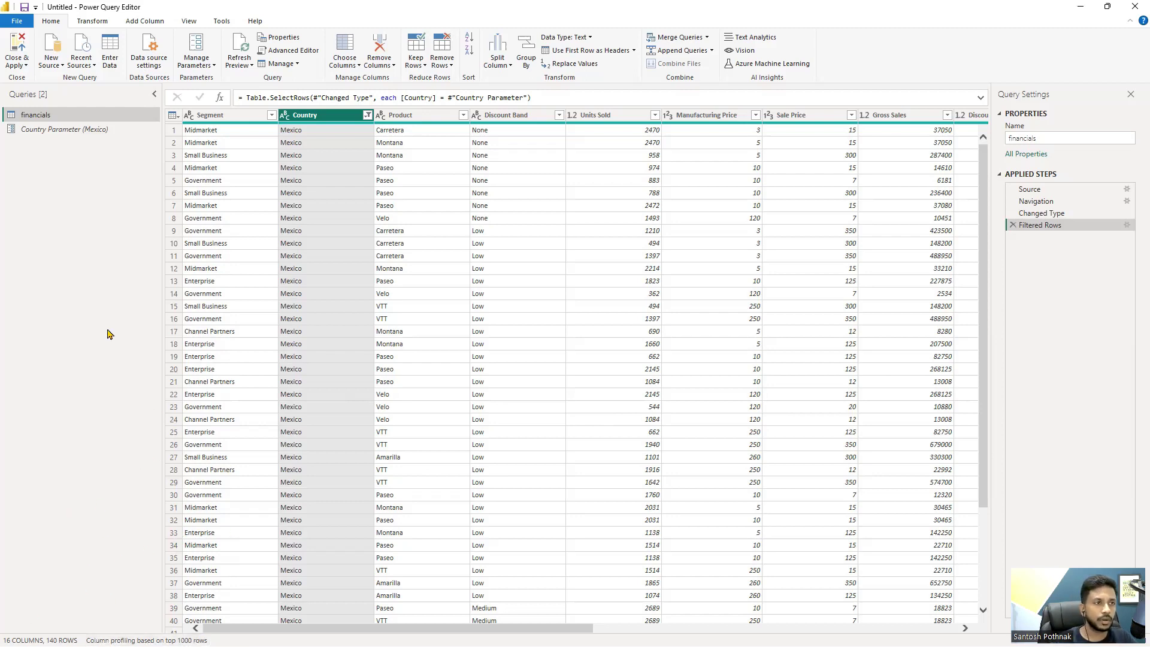
- Set the Country Parameter's current value to Germany and check the filtered financials table
{"action": "left_click", "coordinate": [82, 131]}
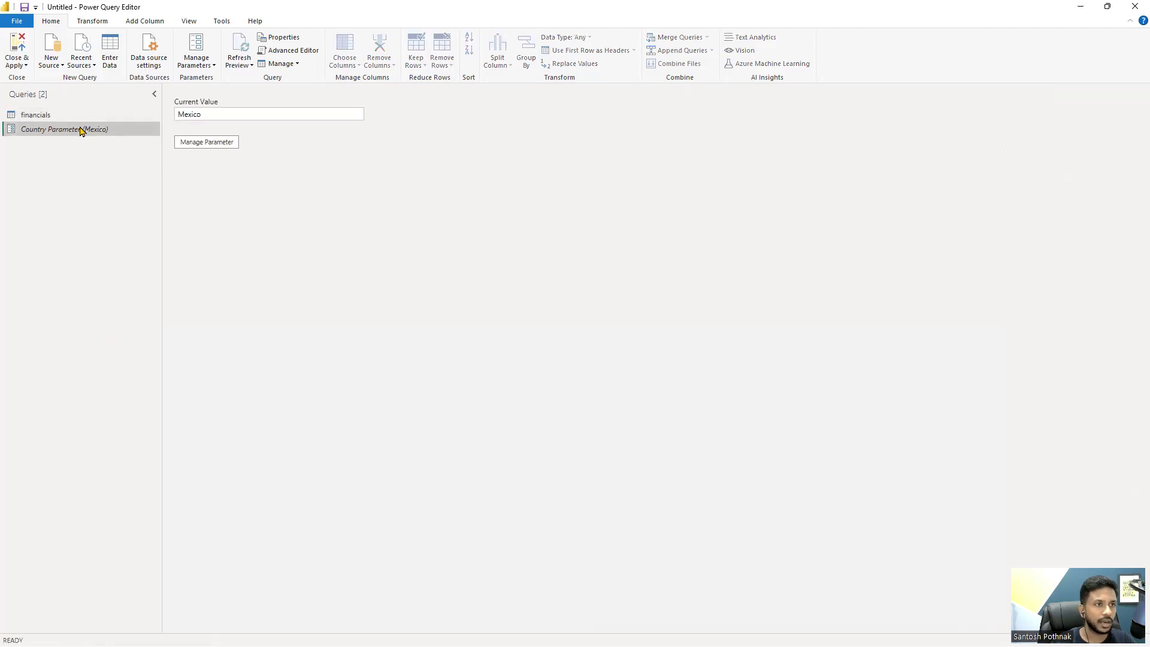
{"action": "double_click", "coordinate": [232, 111]}
{"action": "type", "text": "Germany"}
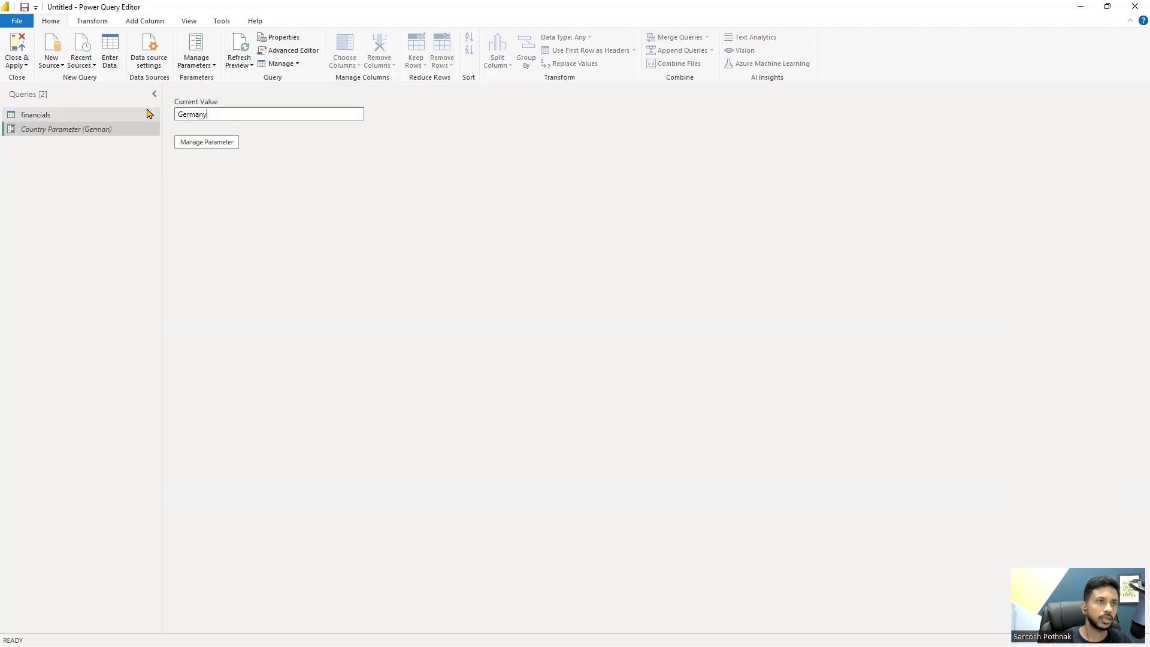
{"action": "left_click", "coordinate": [138, 113]}
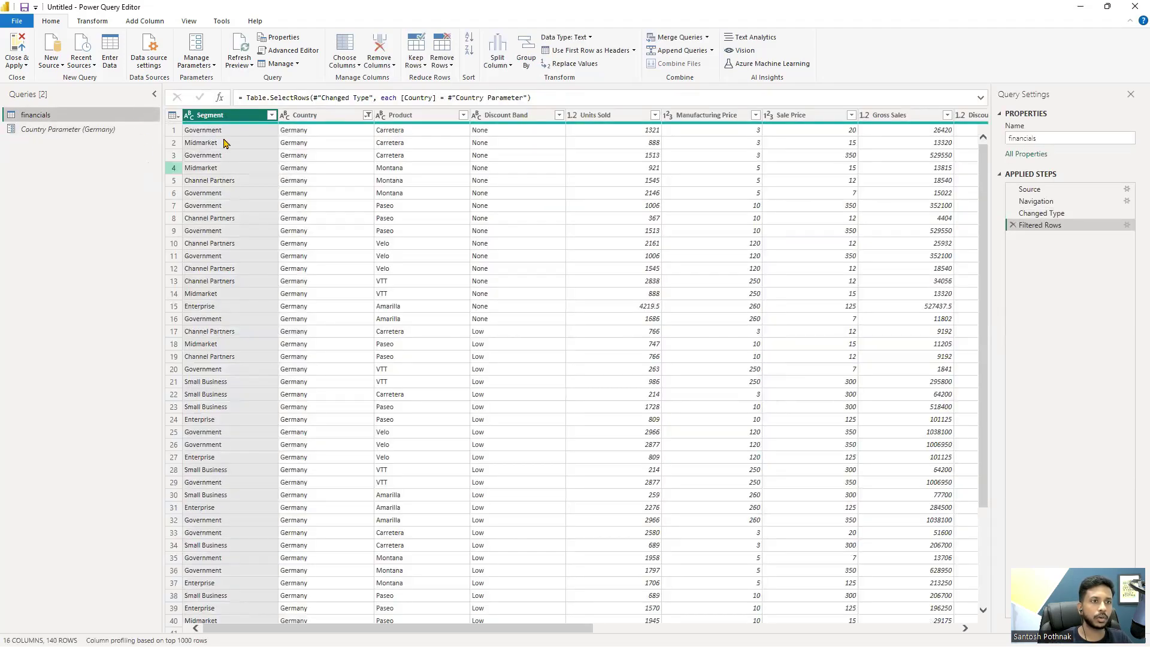
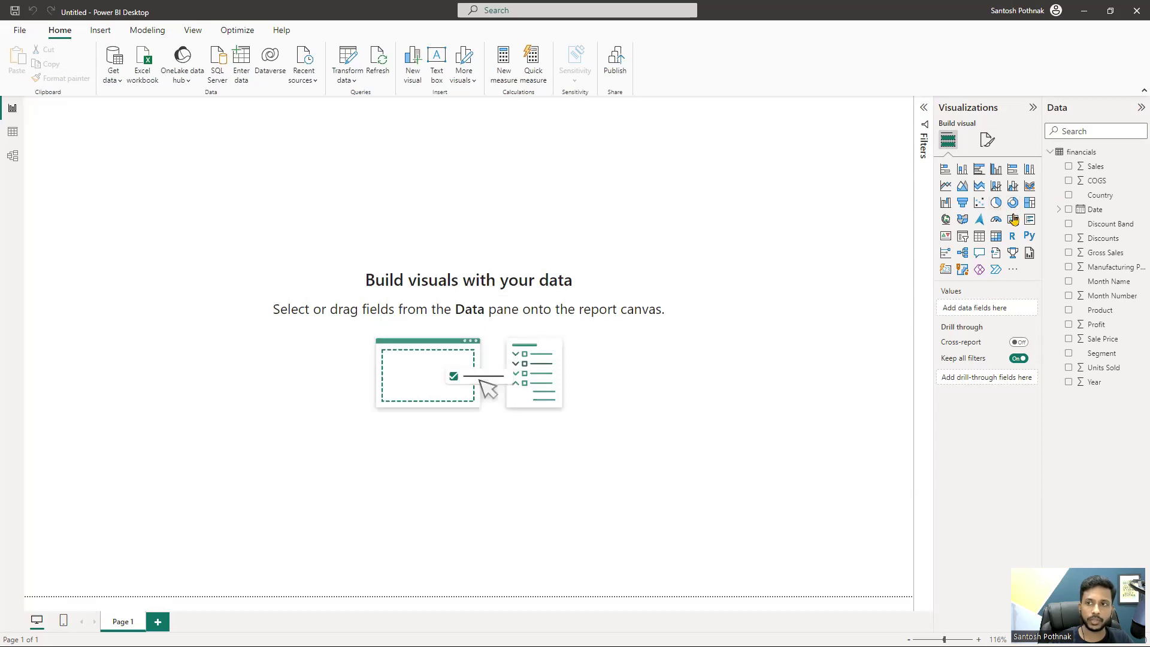
- Plot Profit by Country in an enlarged pie chart on the report page and convert it to a stacked column chart
{"action": "left_click", "coordinate": [995, 202]}
{"action": "left_click", "coordinate": [1068, 195]}
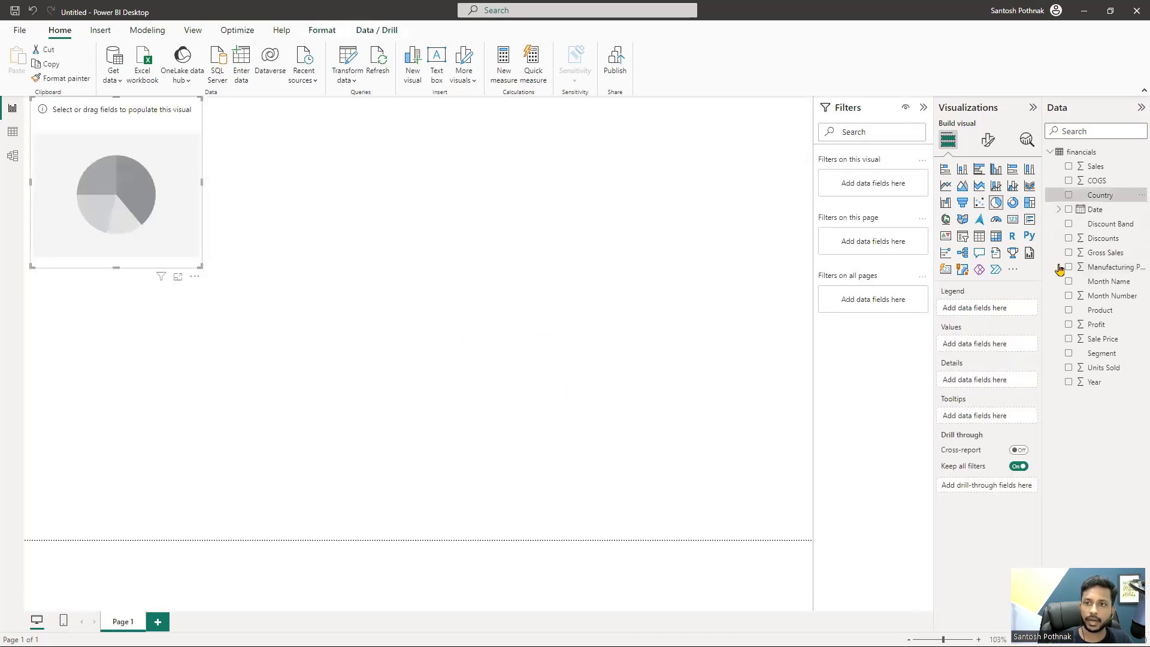
{"action": "left_click", "coordinate": [1068, 326]}
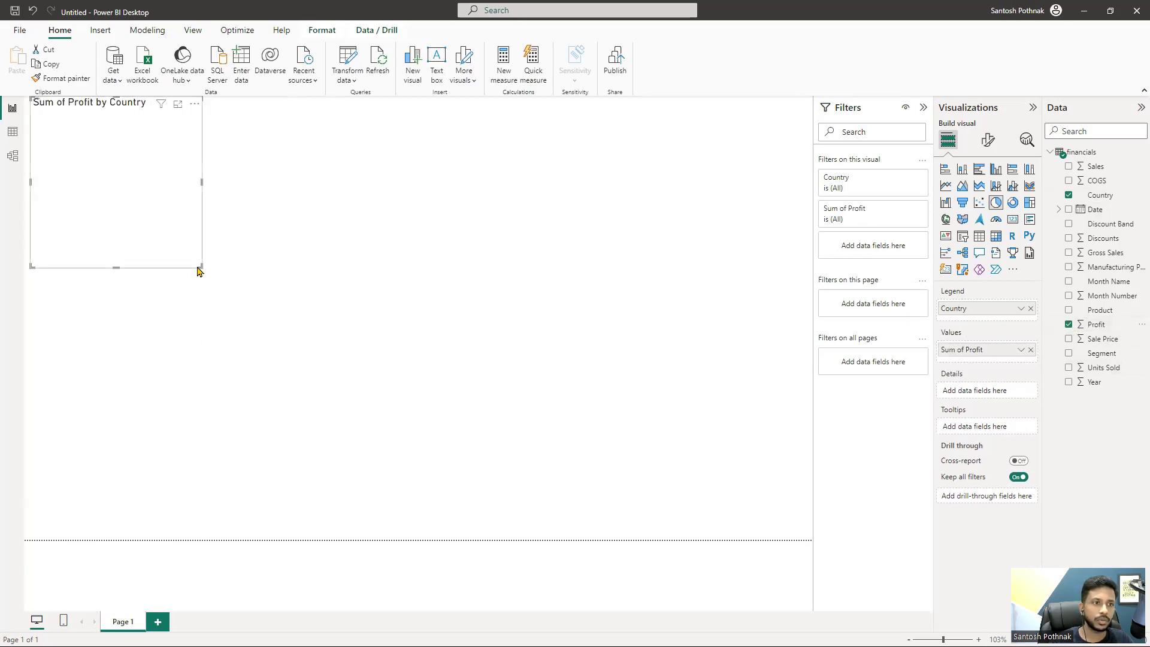
{"action": "left_click_drag", "start_coordinate": [305, 308], "coordinate": [474, 388]}
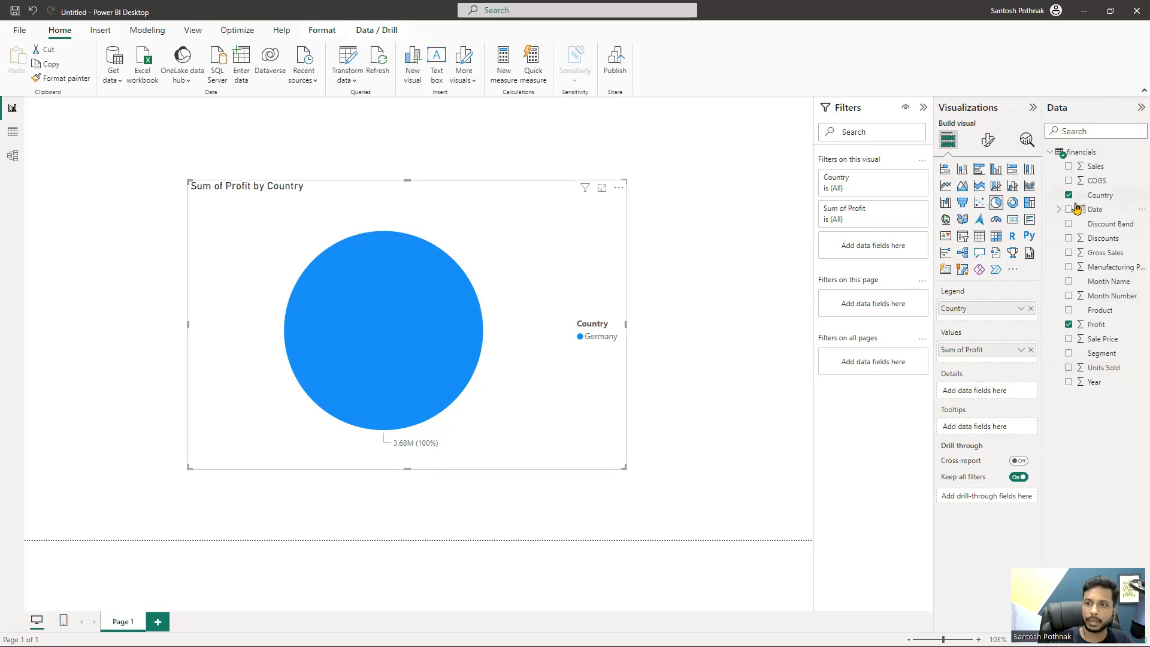
{"action": "left_click", "coordinate": [961, 170]}
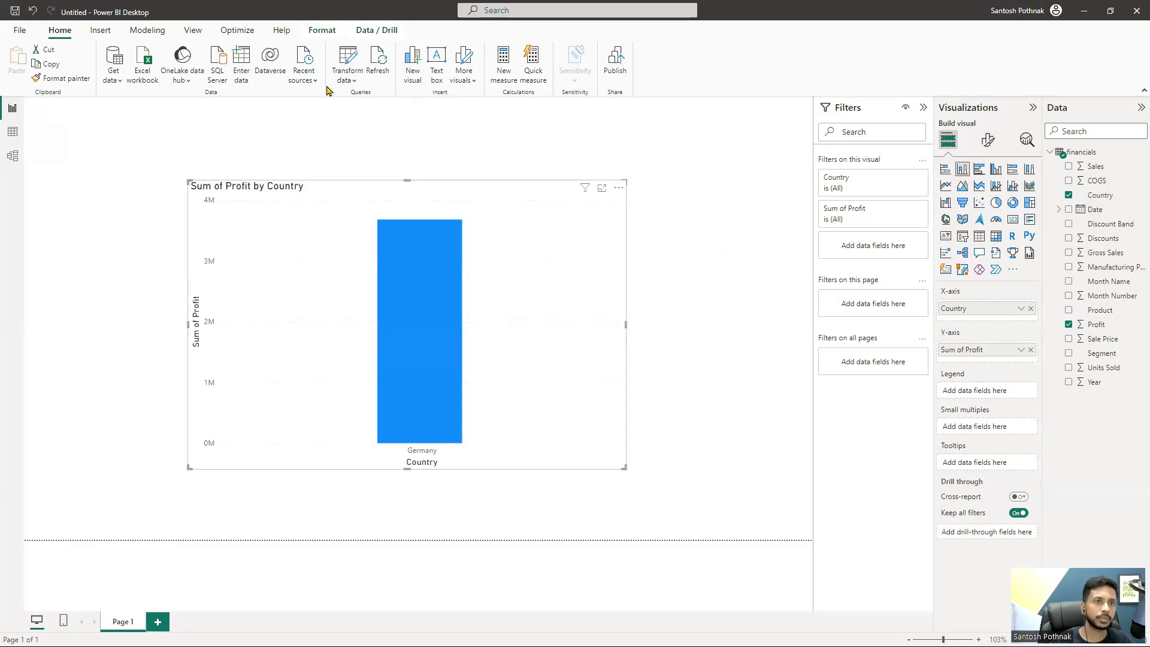
- Set the Country Parameter to Canada from the report view
{"action": "left_click", "coordinate": [346, 80]}
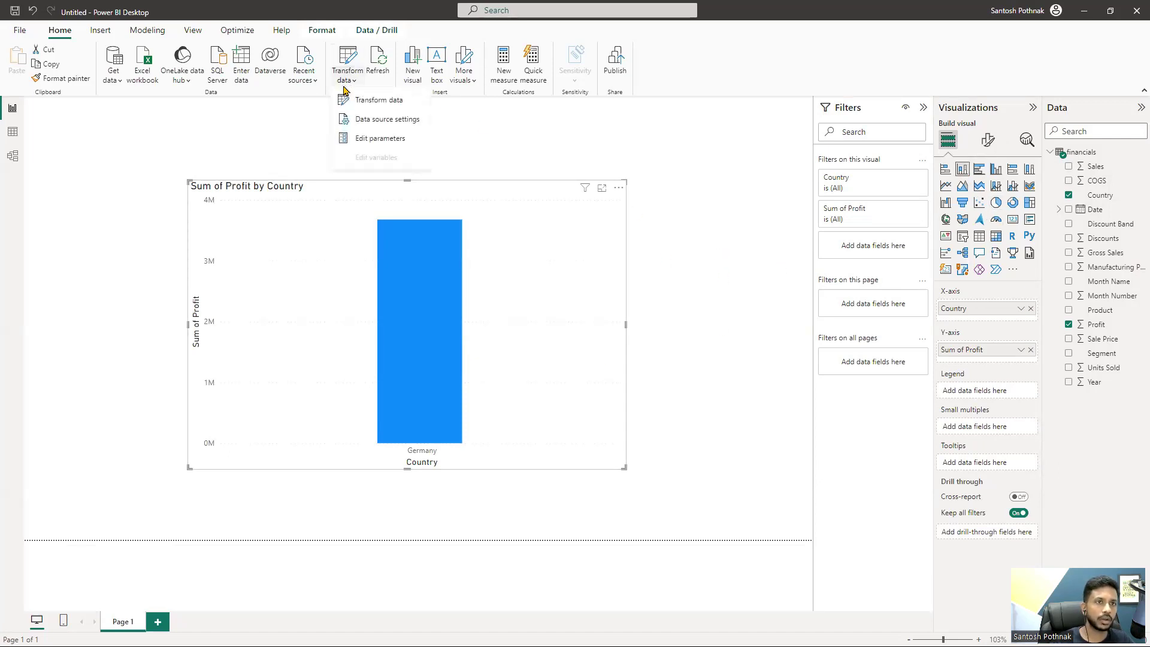
{"action": "left_click", "coordinate": [399, 144]}
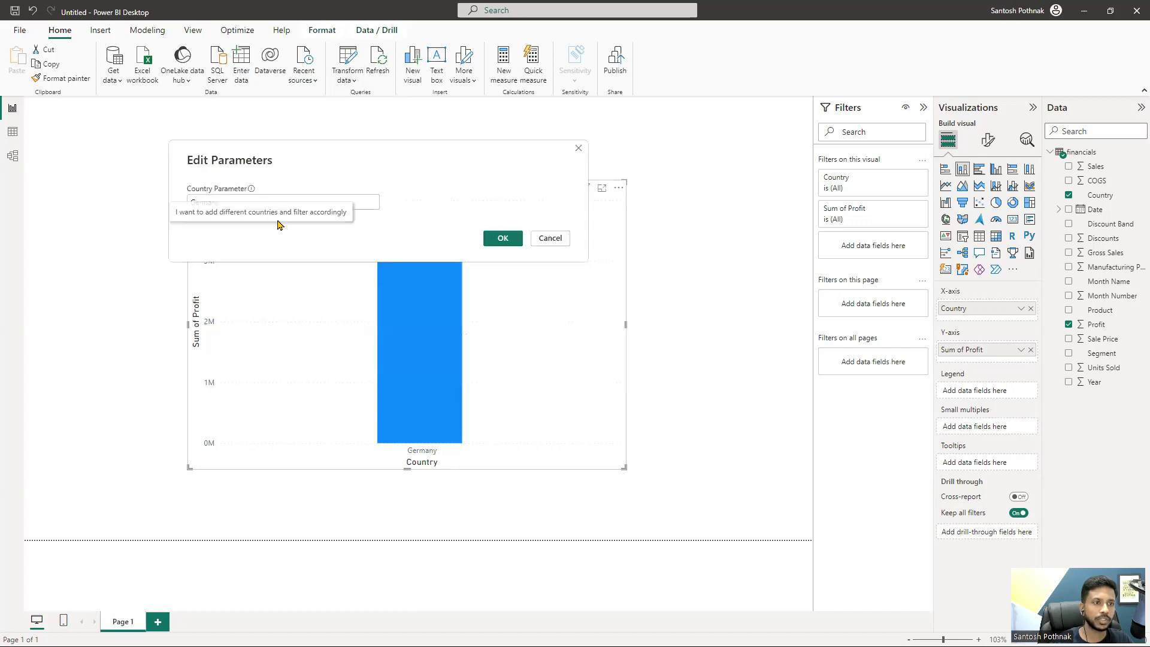
{"action": "double_click", "coordinate": [236, 206]}
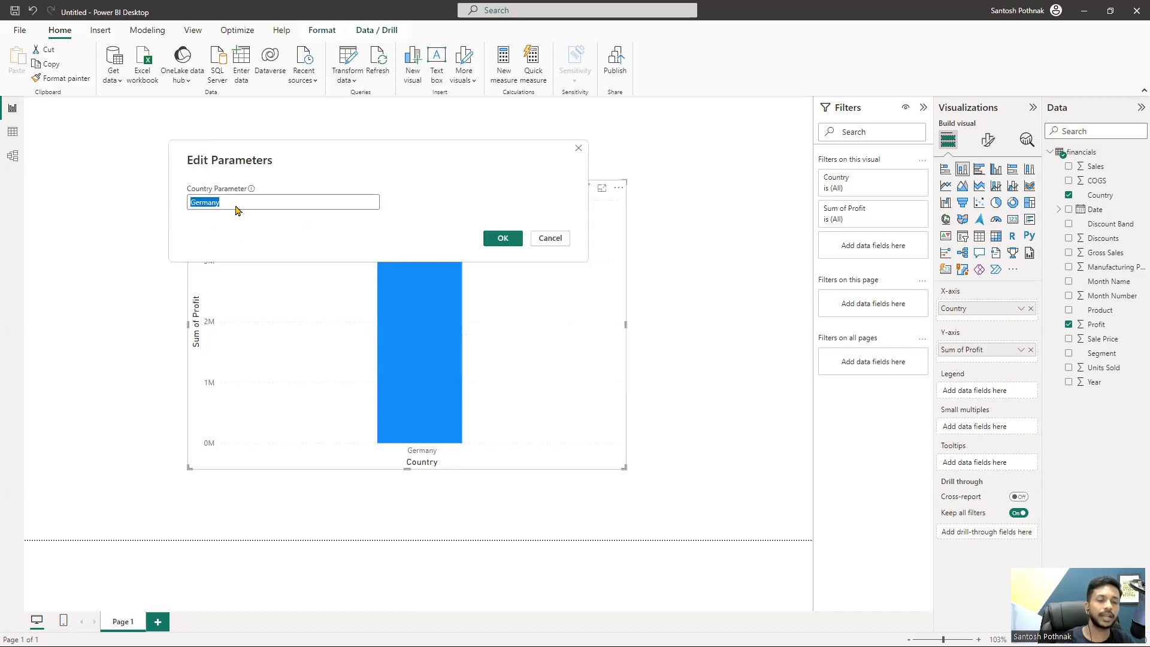
{"action": "type", "text": "Canada"}
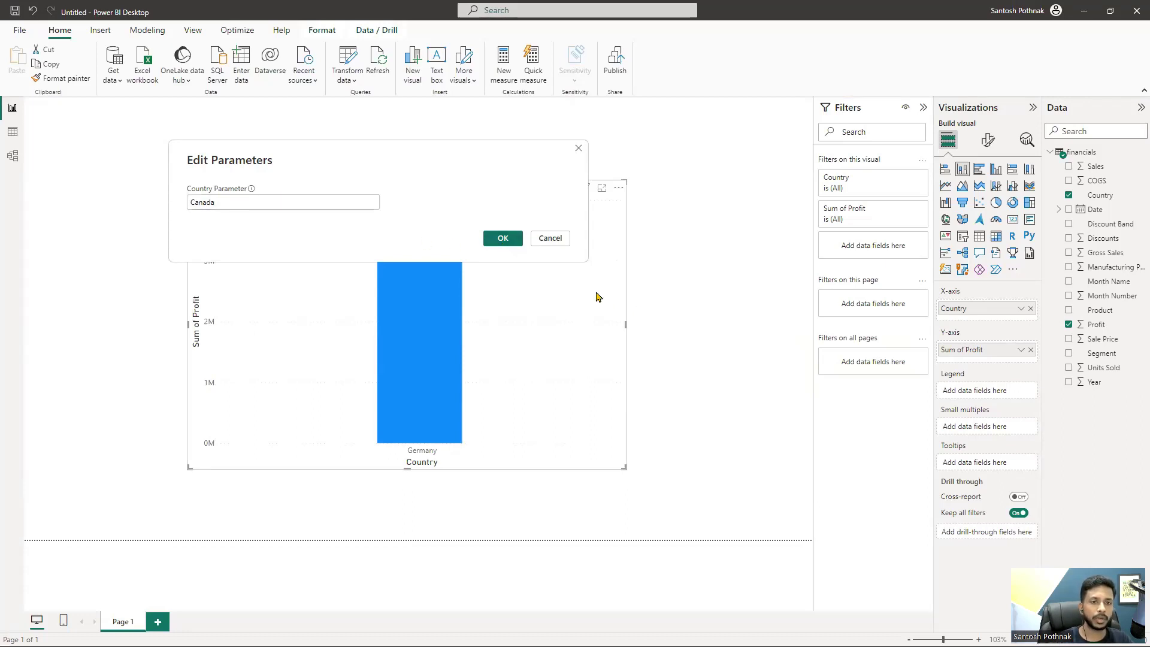
{"action": "left_click", "coordinate": [503, 238]}
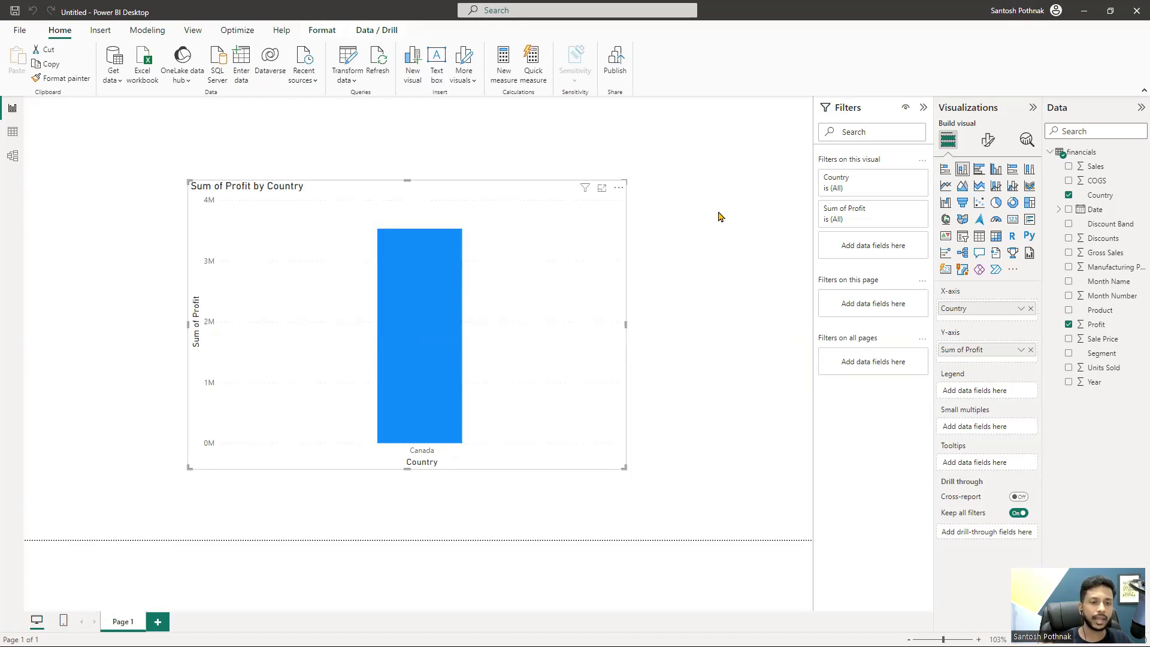
- Reopen the Power Query Editor and change the Country Parameter's suggested values to List of values
{"action": "left_click", "coordinate": [350, 82]}
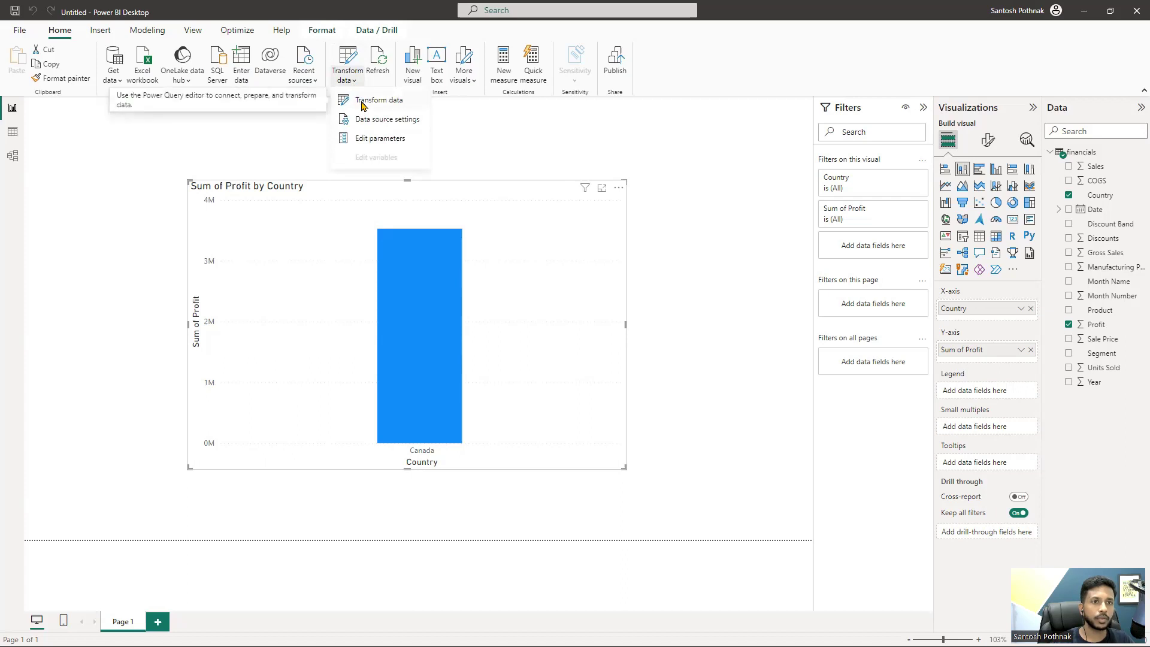
{"action": "left_click", "coordinate": [363, 103]}
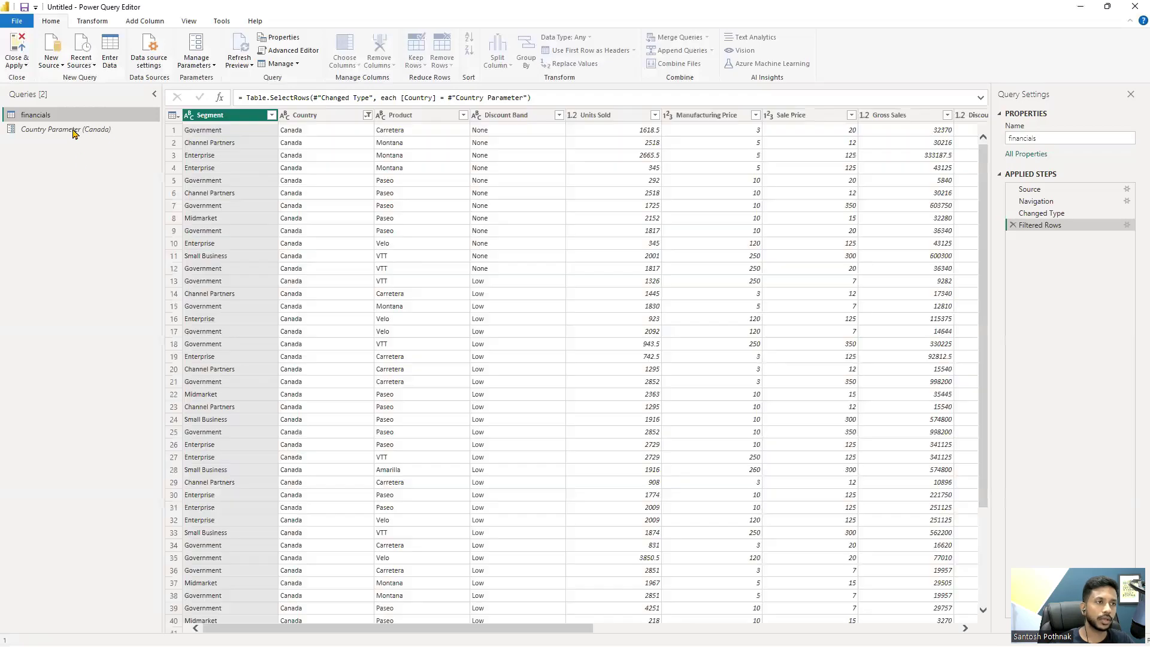
{"action": "left_click", "coordinate": [74, 132]}
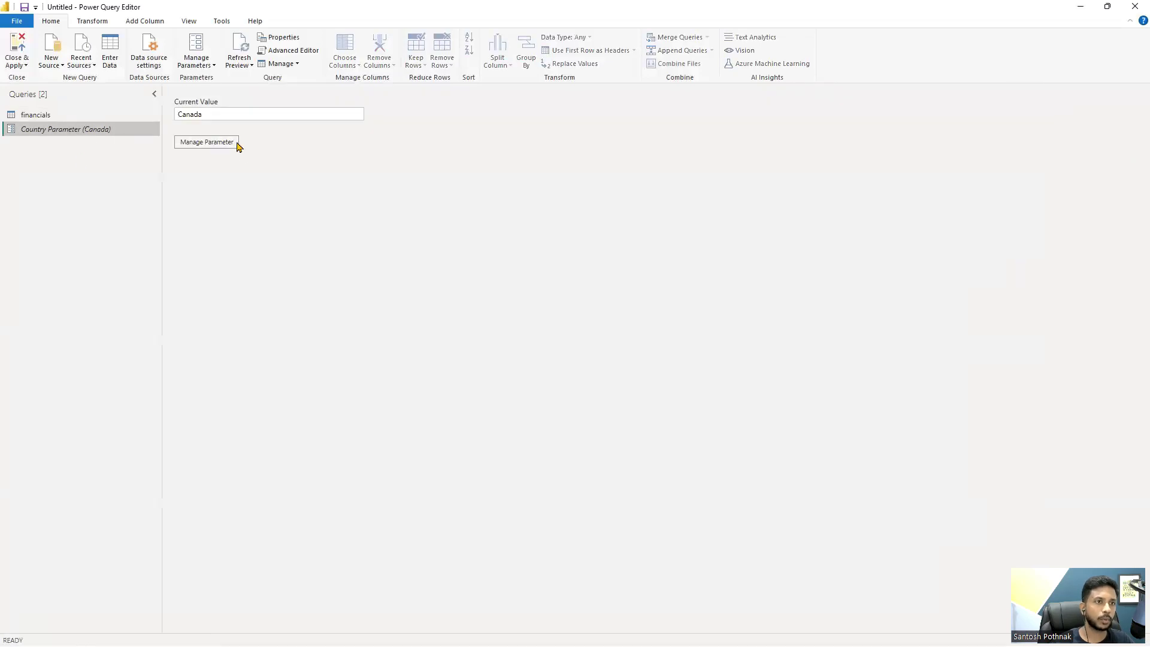
{"action": "left_click", "coordinate": [213, 145]}
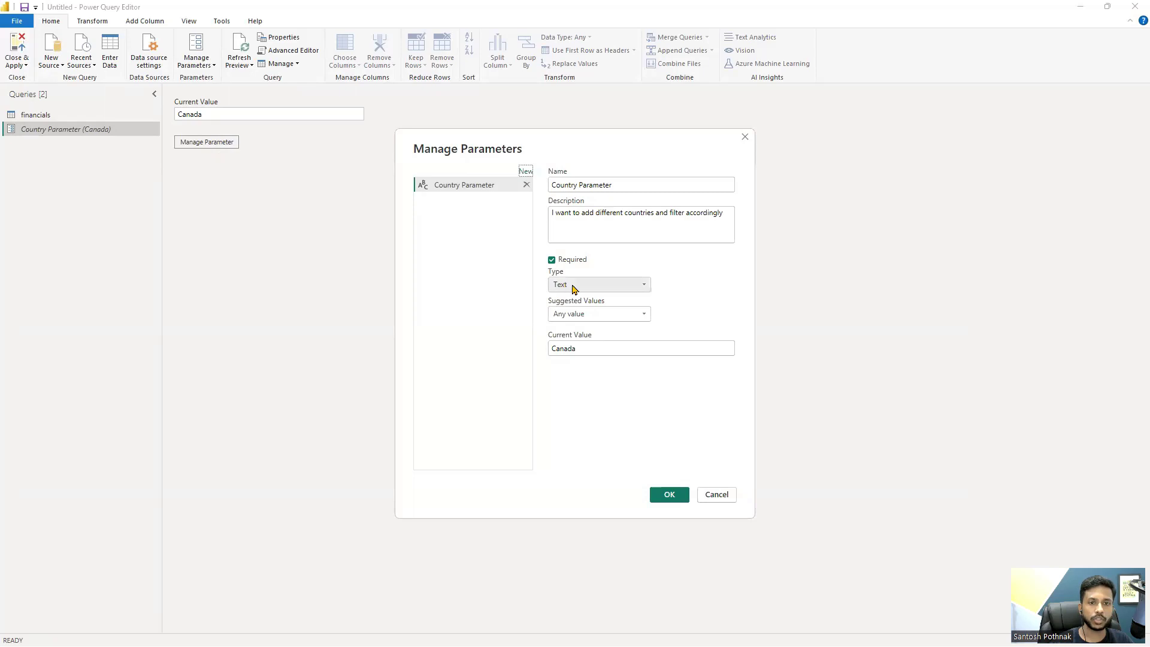
{"action": "left_click", "coordinate": [587, 286]}
{"action": "left_click", "coordinate": [703, 277]}
{"action": "left_click", "coordinate": [585, 313]}
{"action": "left_click", "coordinate": [589, 339]}
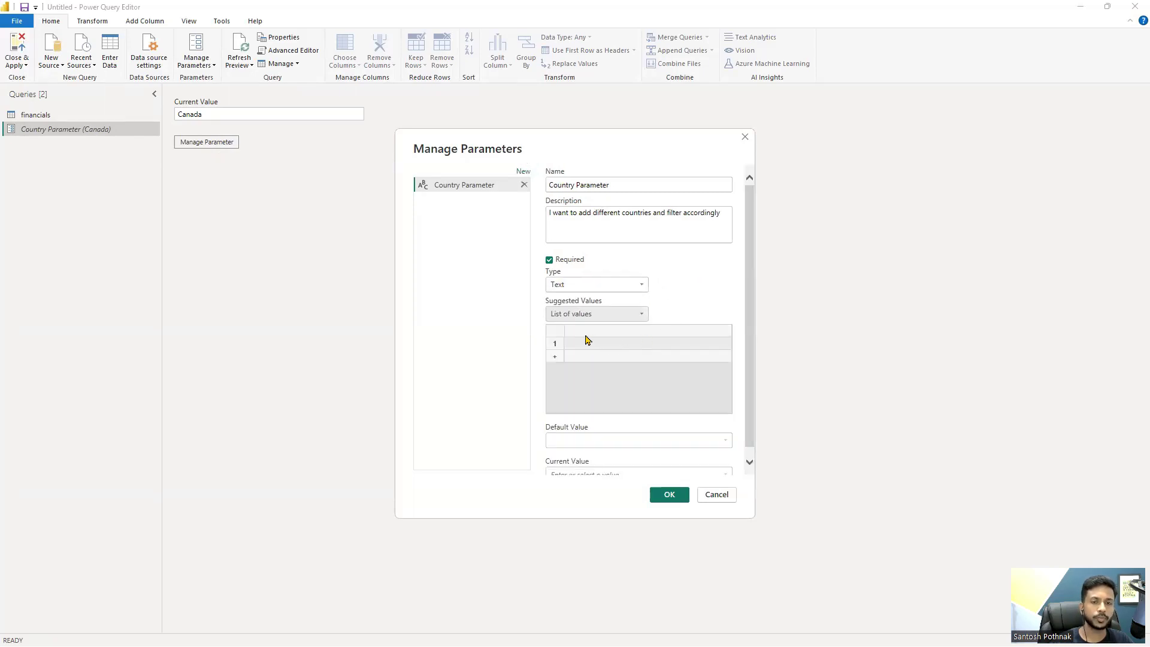
{"action": "scroll", "coordinate": [592, 339], "scroll_direction": "down", "scroll_amount": 1}
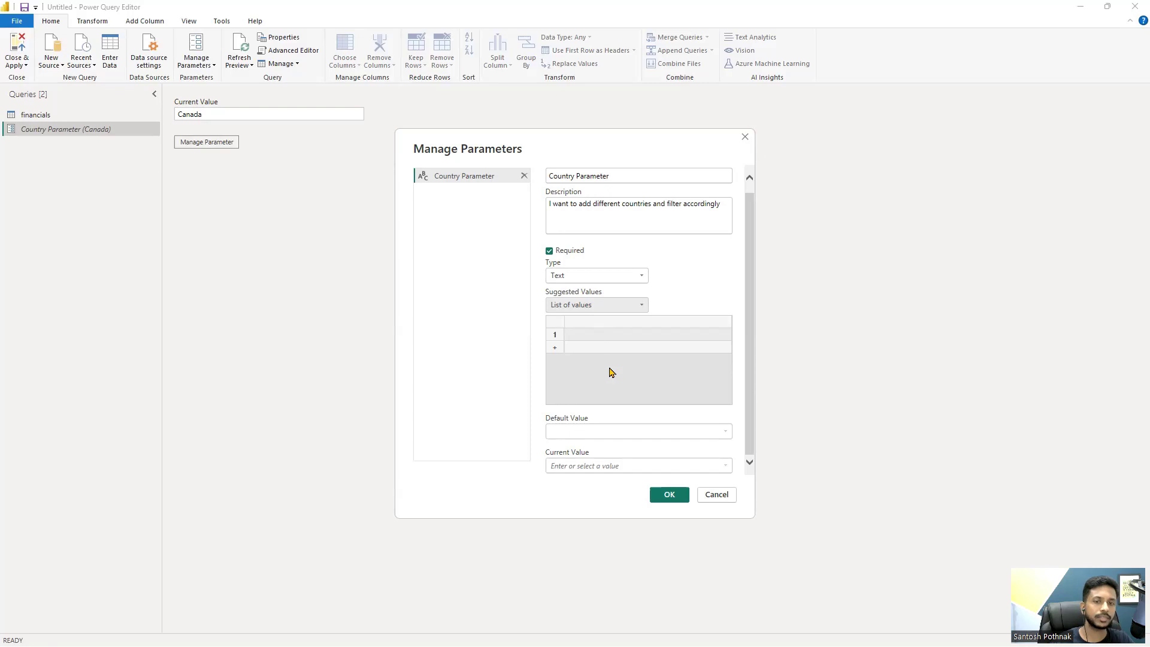
- Enter Canada, Mexico, France and Germany as the Country Parameter's suggested values
{"action": "left_click", "coordinate": [590, 336]}
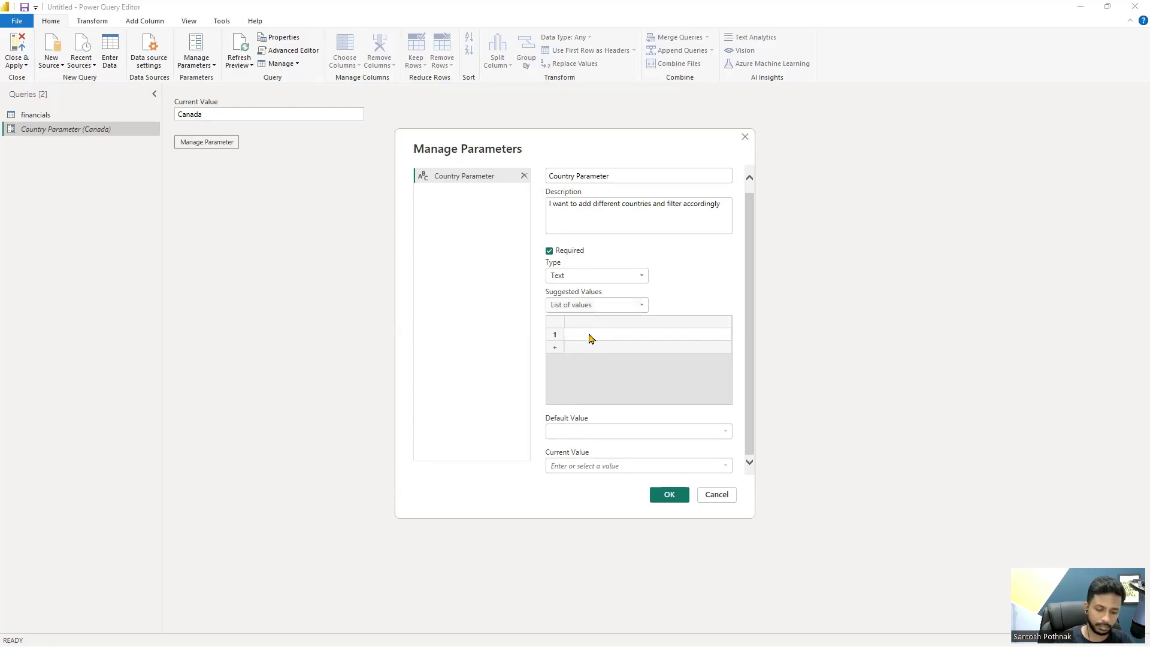
{"action": "key", "text": "Return"}
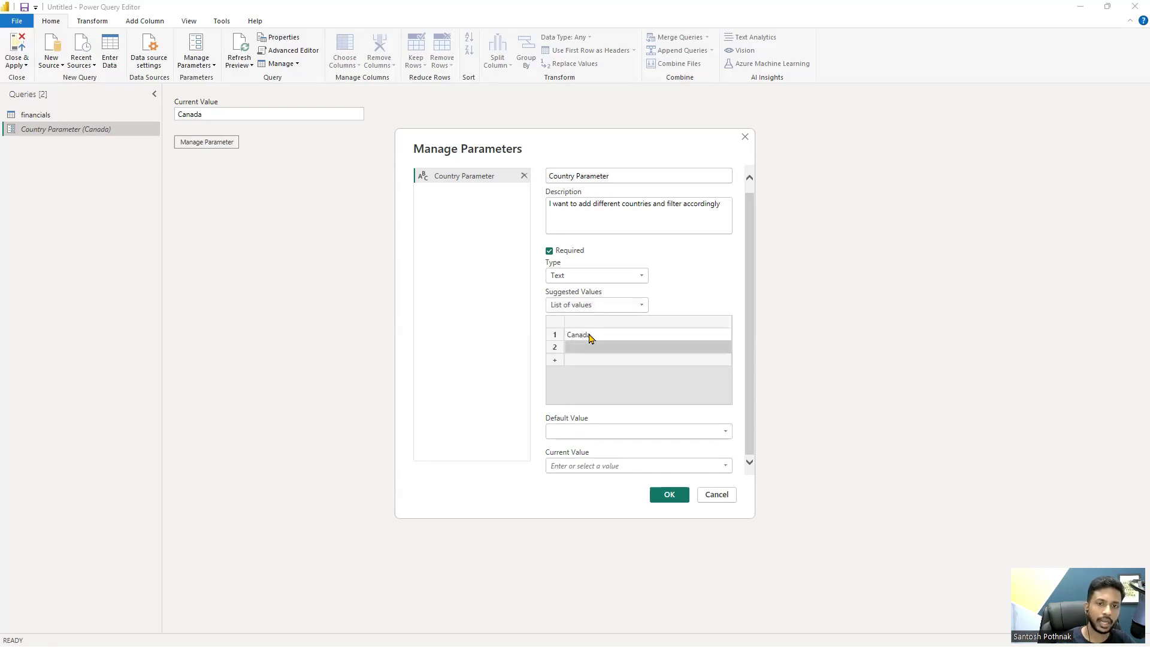
{"action": "left_click", "coordinate": [596, 347]}
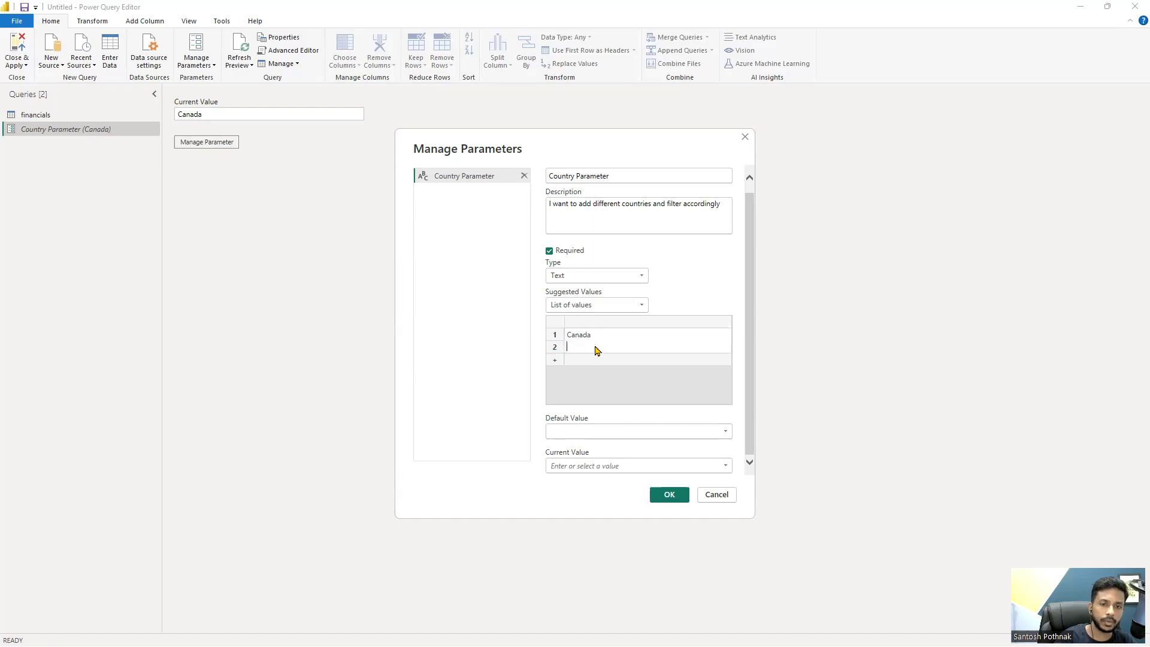
{"action": "type", "text": "Mexico"}
{"action": "key", "text": "Return"}
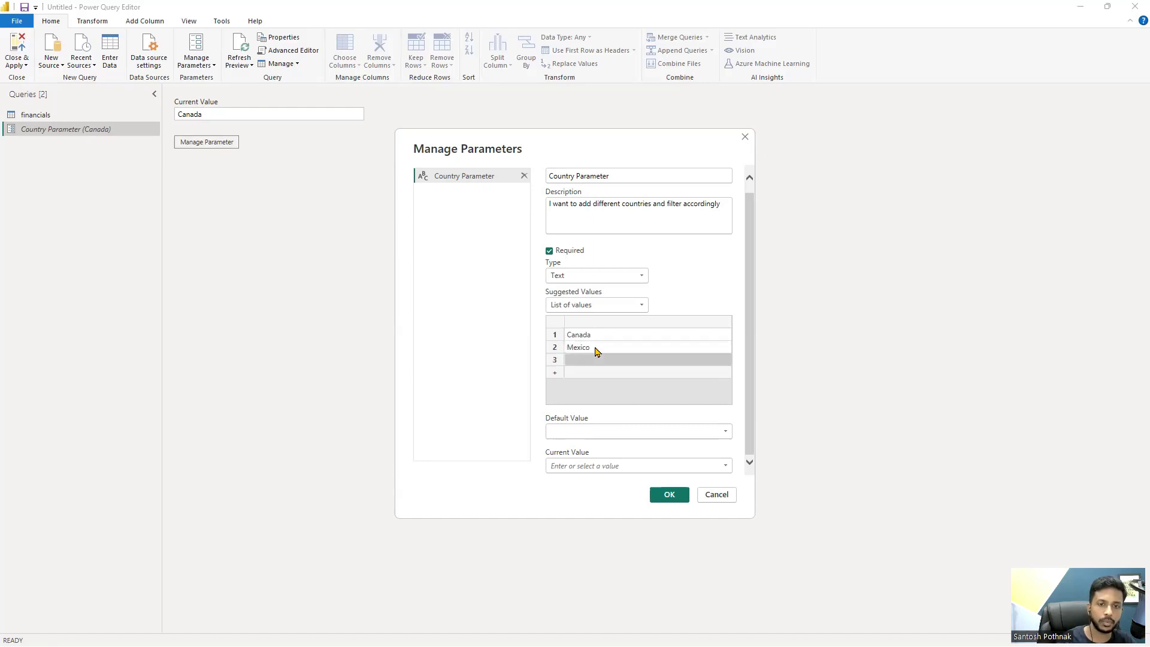
{"action": "left_click", "coordinate": [617, 362]}
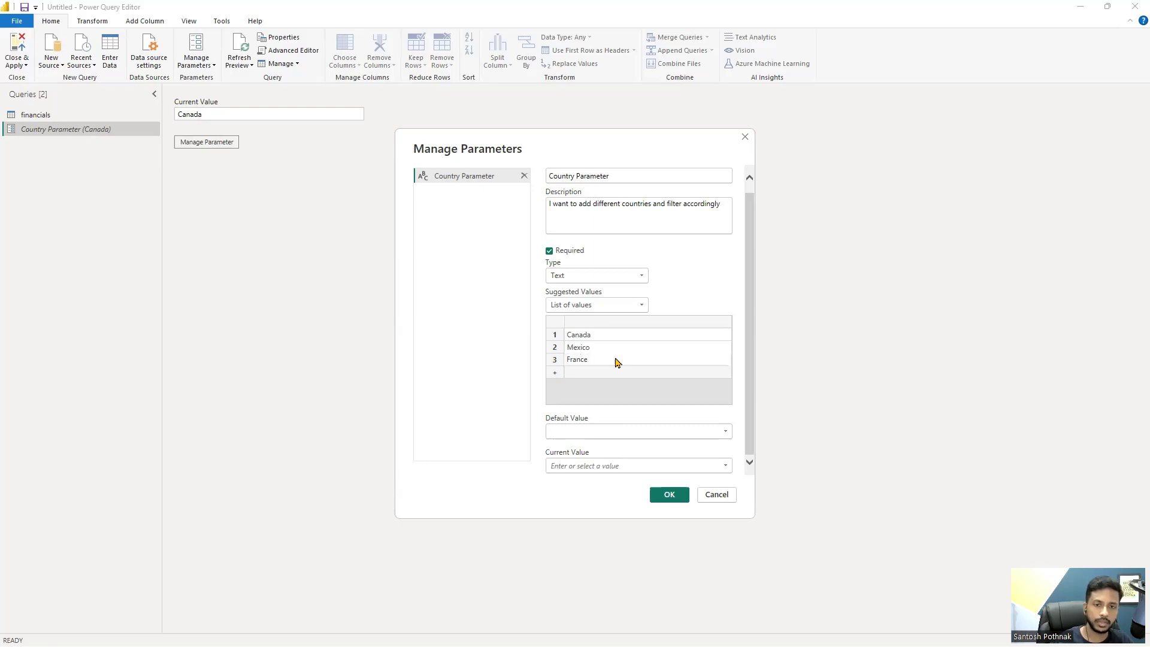
{"action": "left_click", "coordinate": [607, 377]}
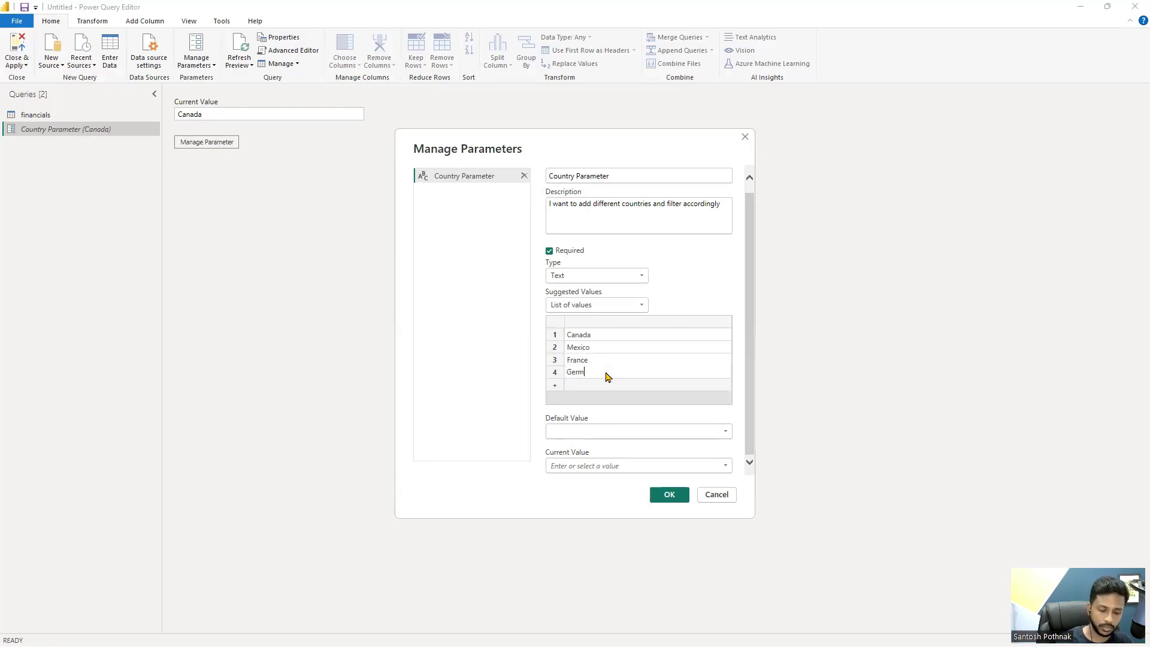
{"action": "type", "text": "Germany"}
{"action": "left_click", "coordinate": [527, 369]}
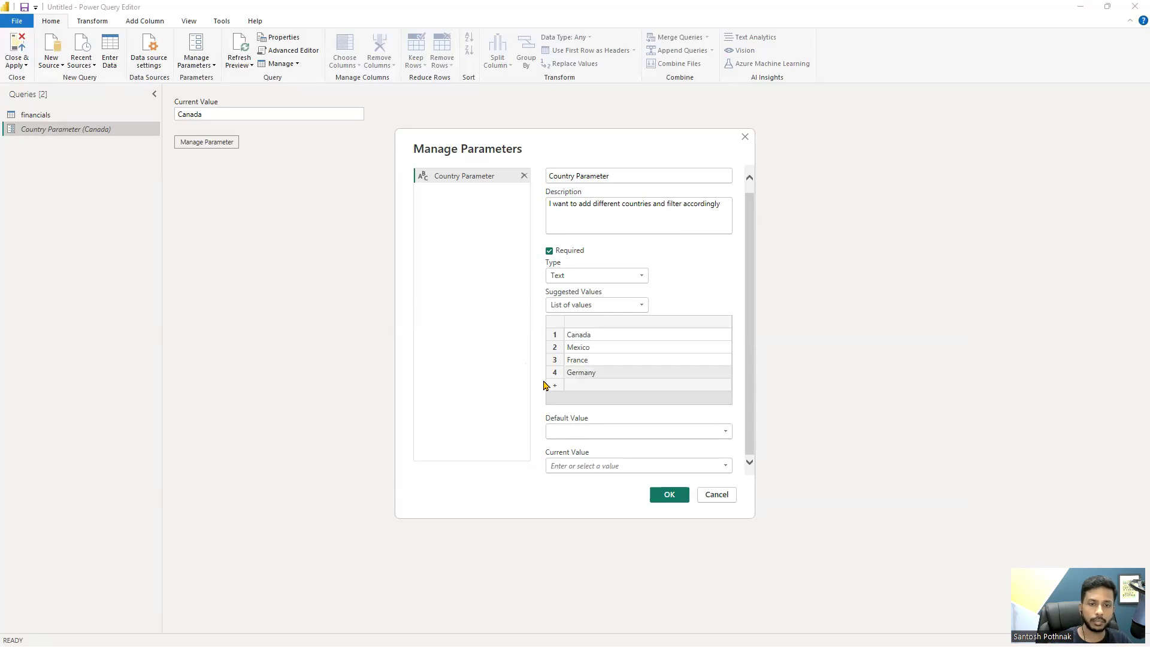
- Set both the default value and current value of the Country Parameter to France and save the definition
{"action": "left_click", "coordinate": [612, 432]}
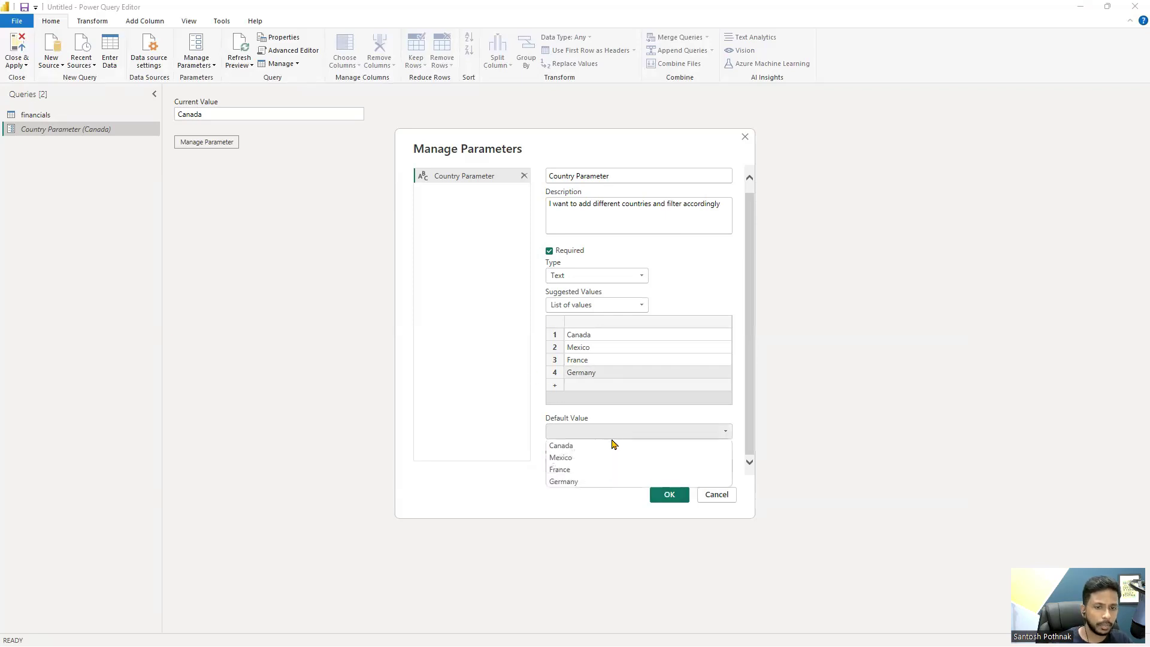
{"action": "left_click", "coordinate": [617, 471]}
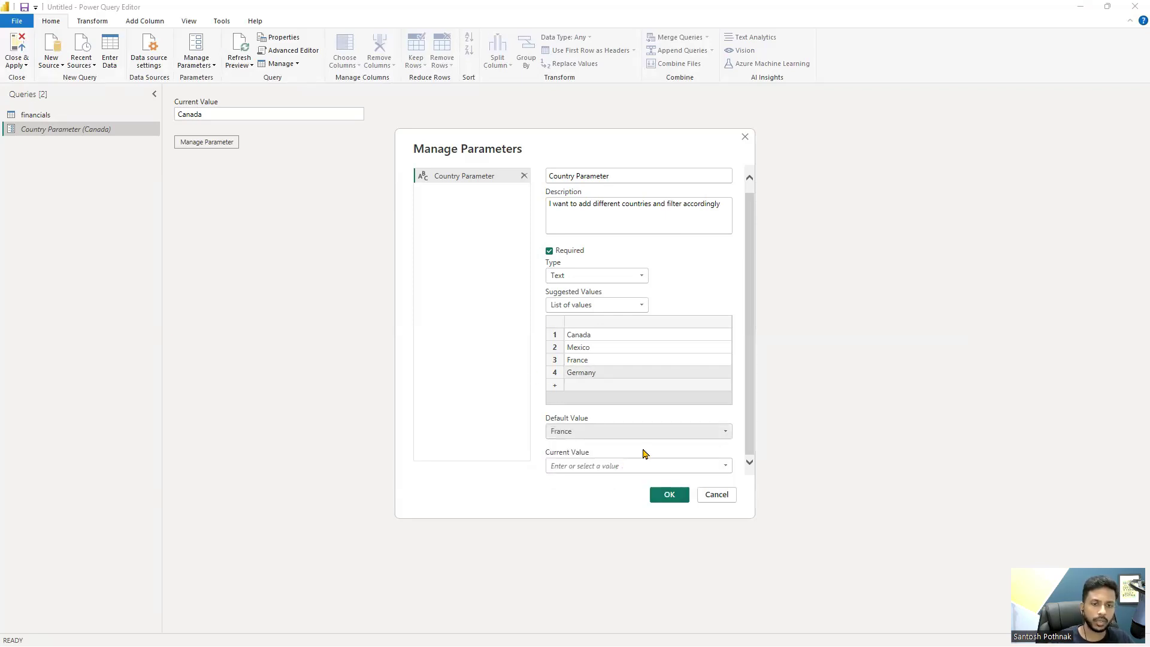
{"action": "left_click", "coordinate": [725, 465]}
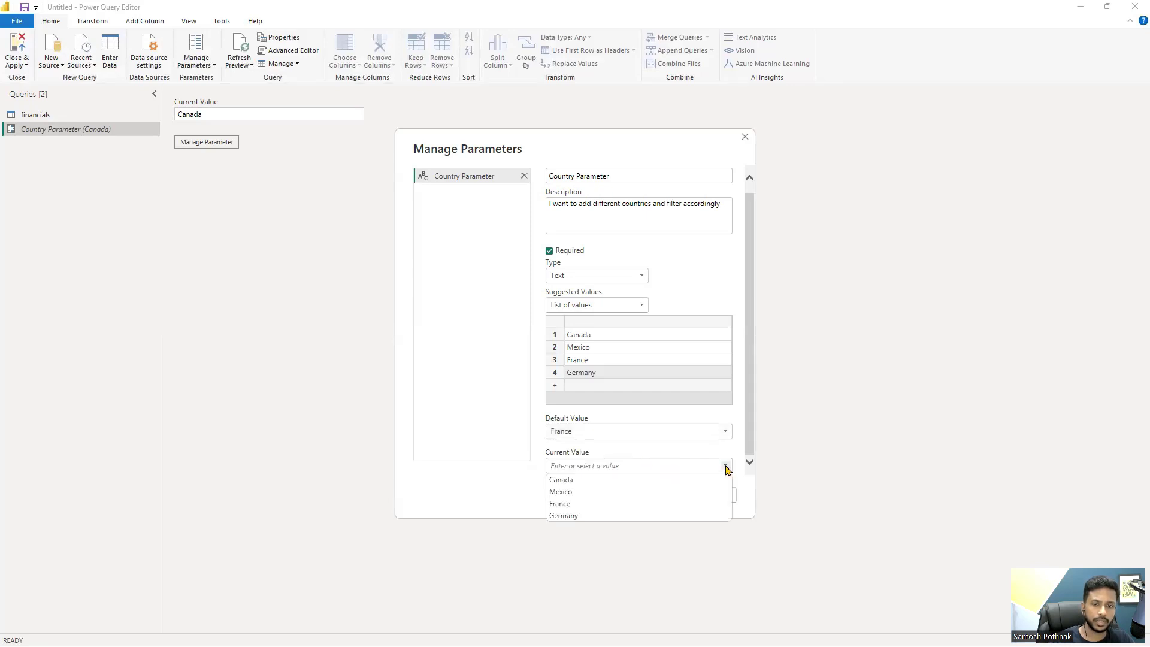
{"action": "left_click", "coordinate": [627, 504]}
{"action": "left_click", "coordinate": [672, 494]}
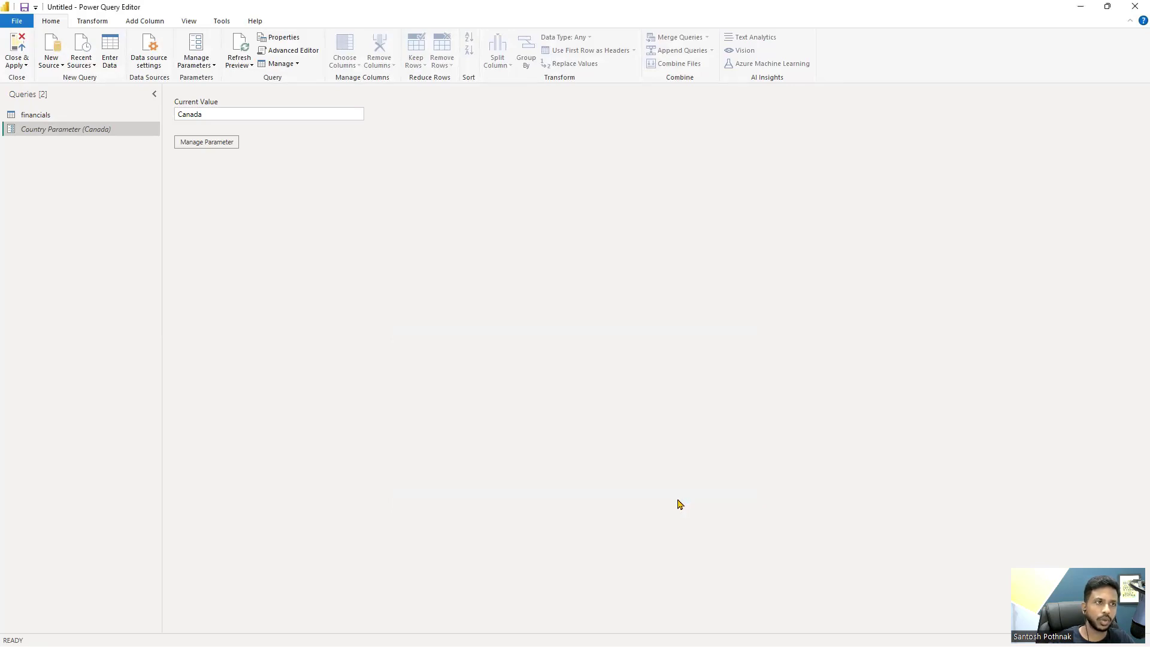
- Check the filtered financials table and the country choices offered when editing the Country Parameter, leaving its value as is
{"action": "left_click", "coordinate": [53, 117]}
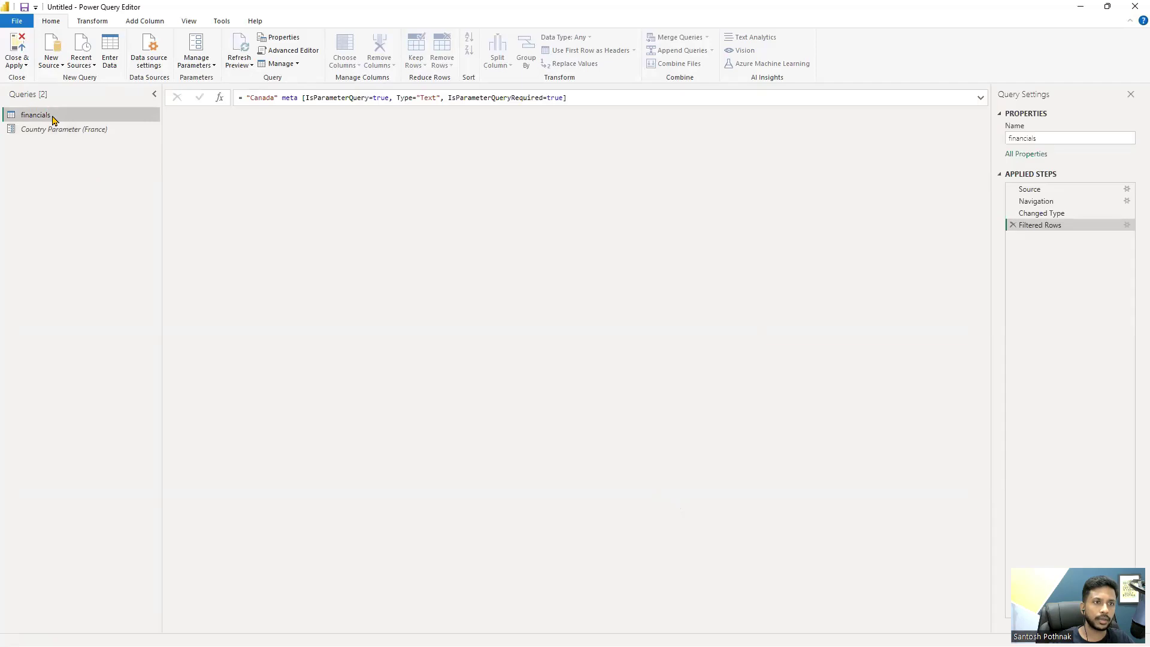
{"action": "left_click", "coordinate": [16, 64]}
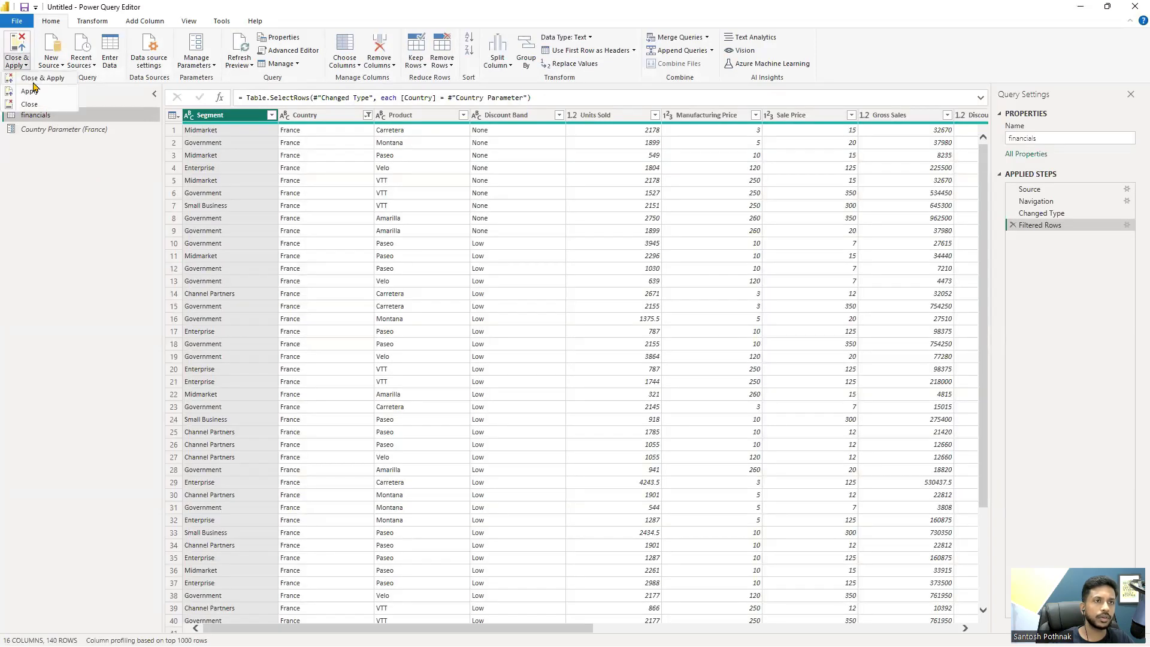
{"action": "left_click", "coordinate": [198, 63]}
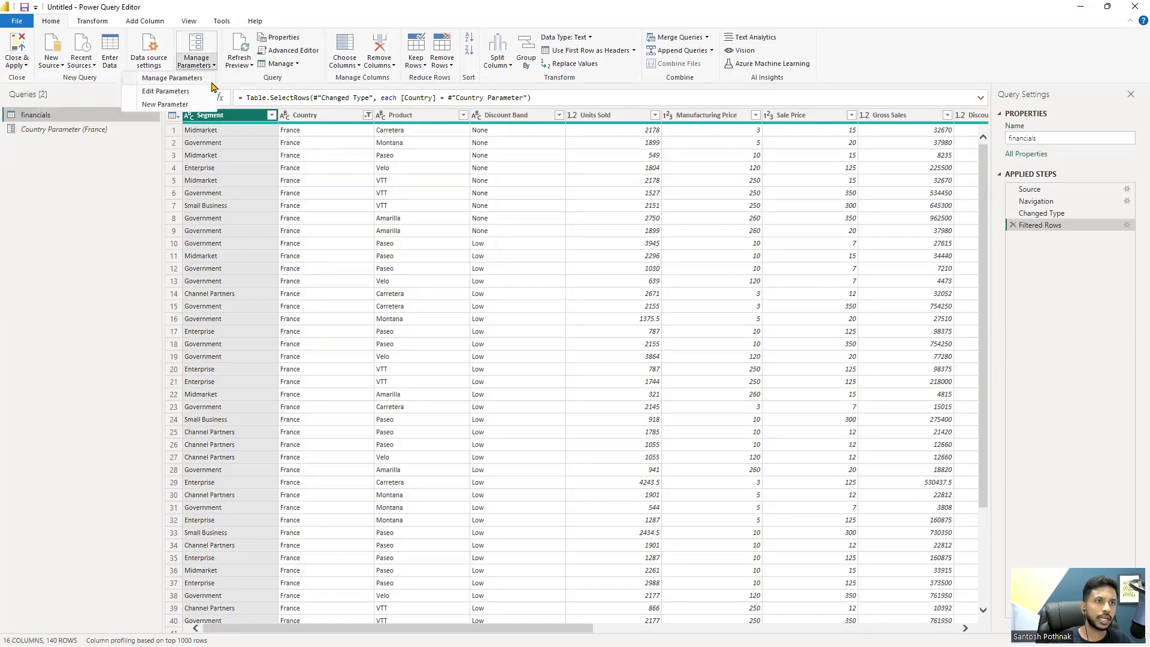
{"action": "left_click", "coordinate": [165, 91]}
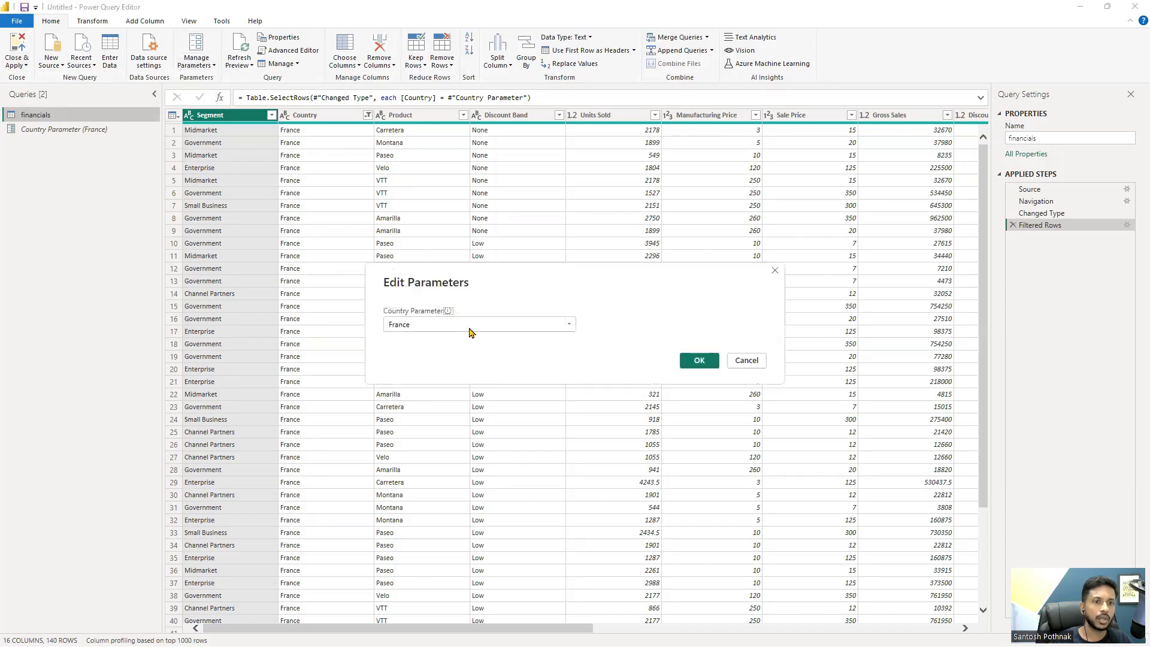
{"action": "left_click", "coordinate": [569, 325]}
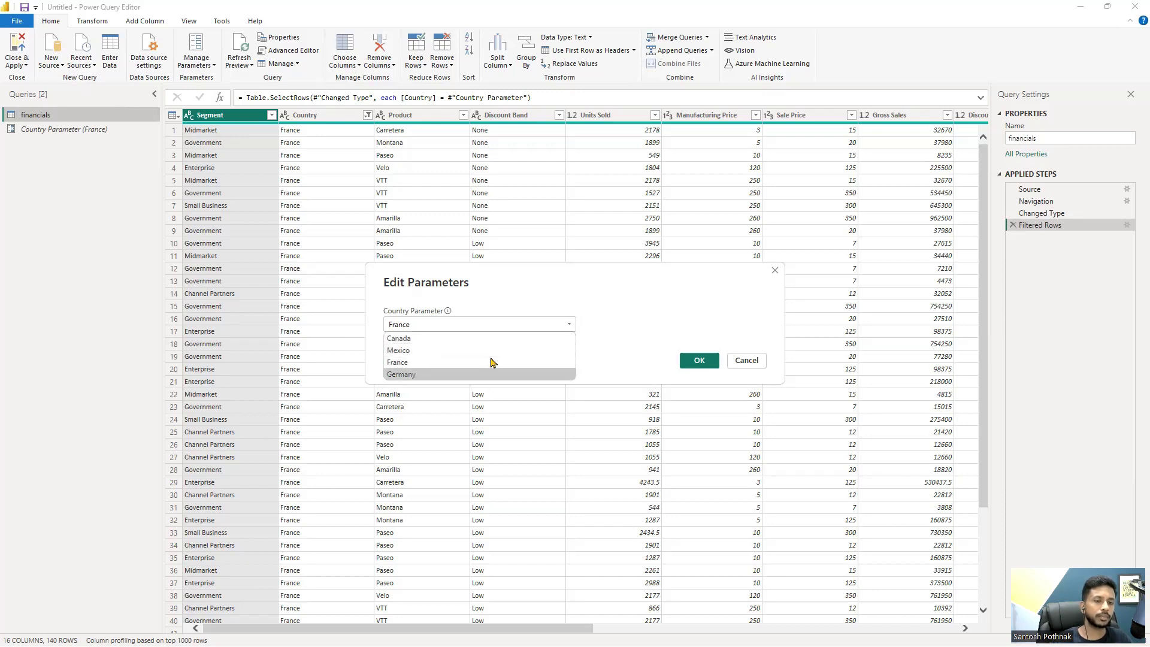
{"action": "left_click", "coordinate": [625, 333]}
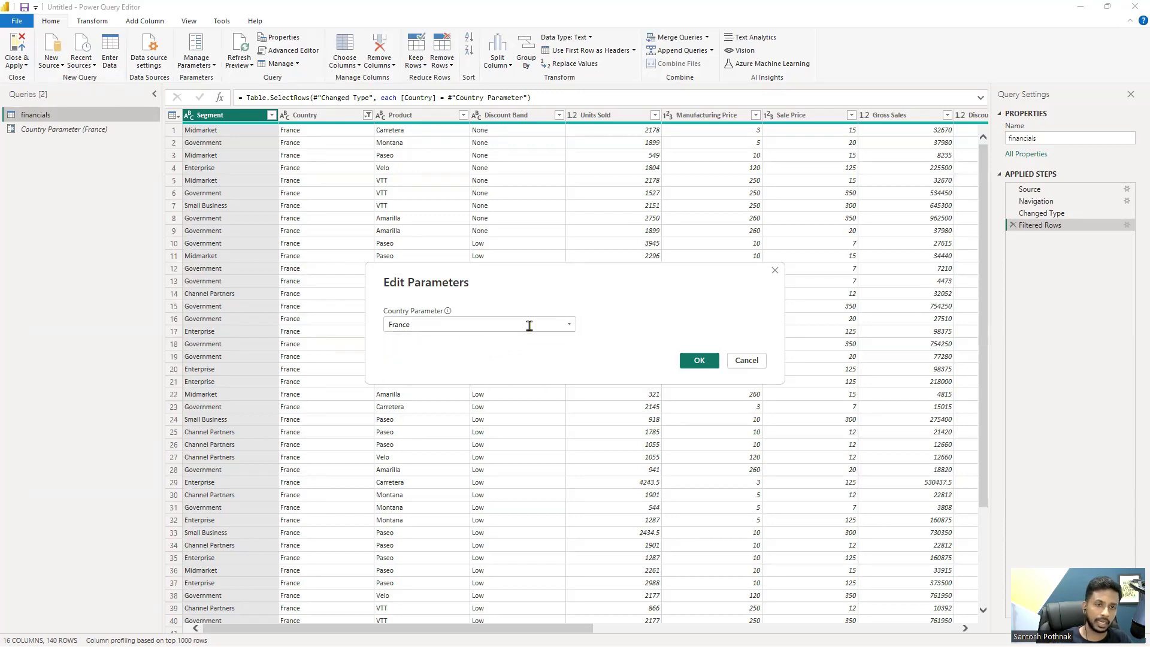
{"action": "left_click", "coordinate": [745, 360]}
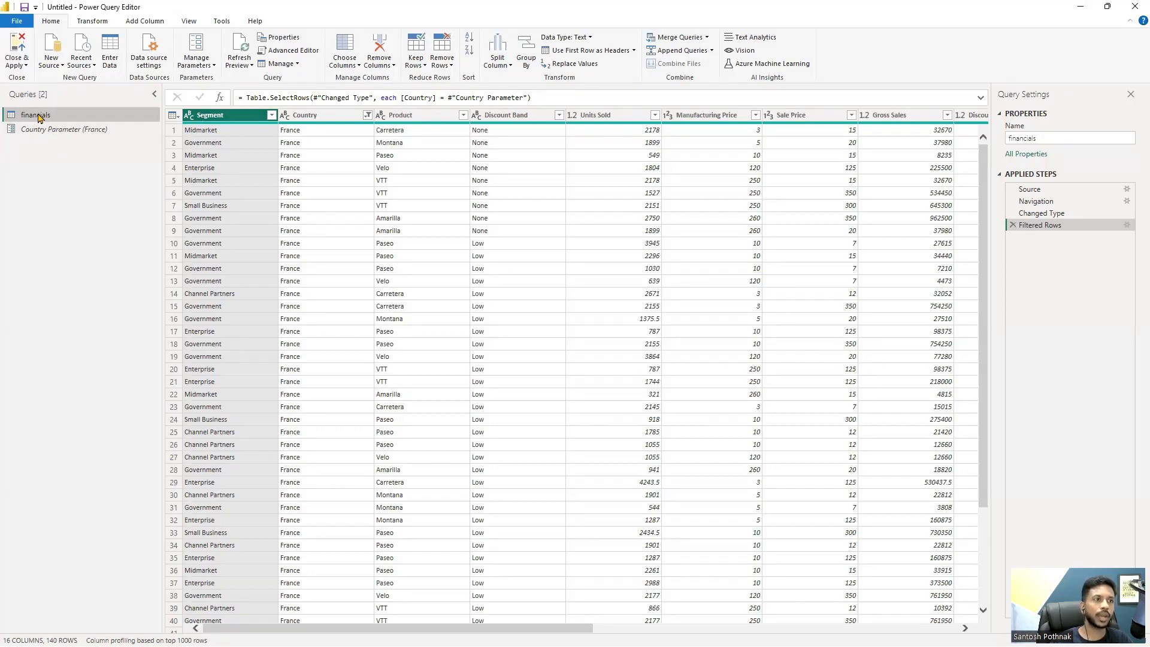
- Open the Country Parameter's definition and examine the Query option for its suggested values
{"action": "left_click", "coordinate": [60, 129]}
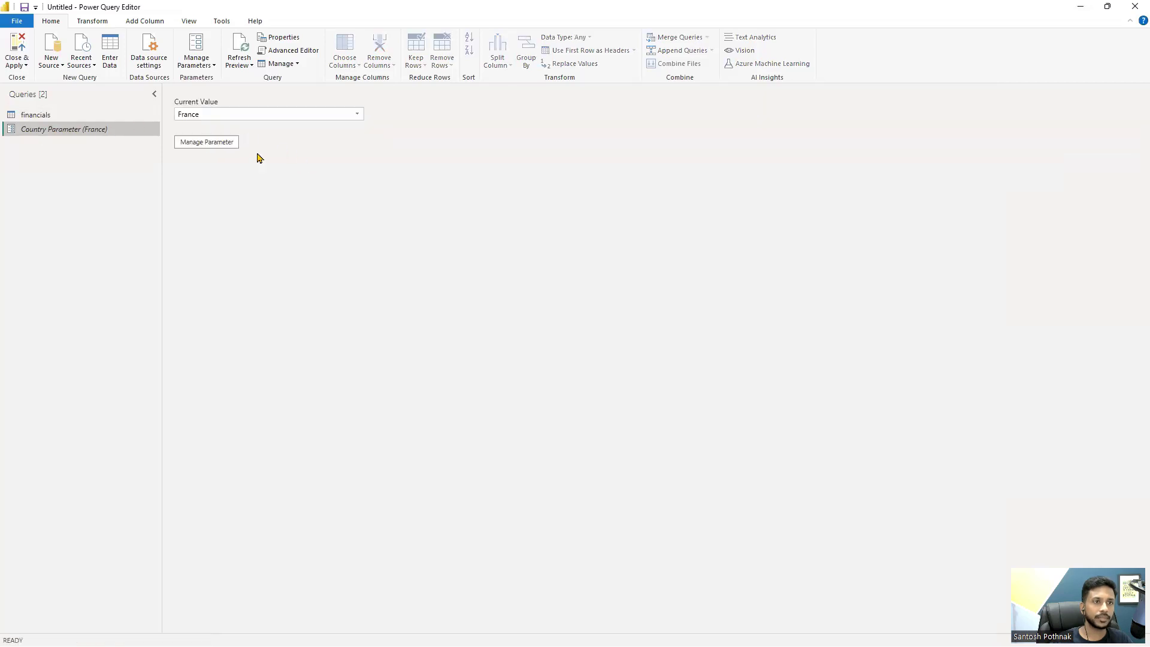
{"action": "left_click", "coordinate": [210, 147]}
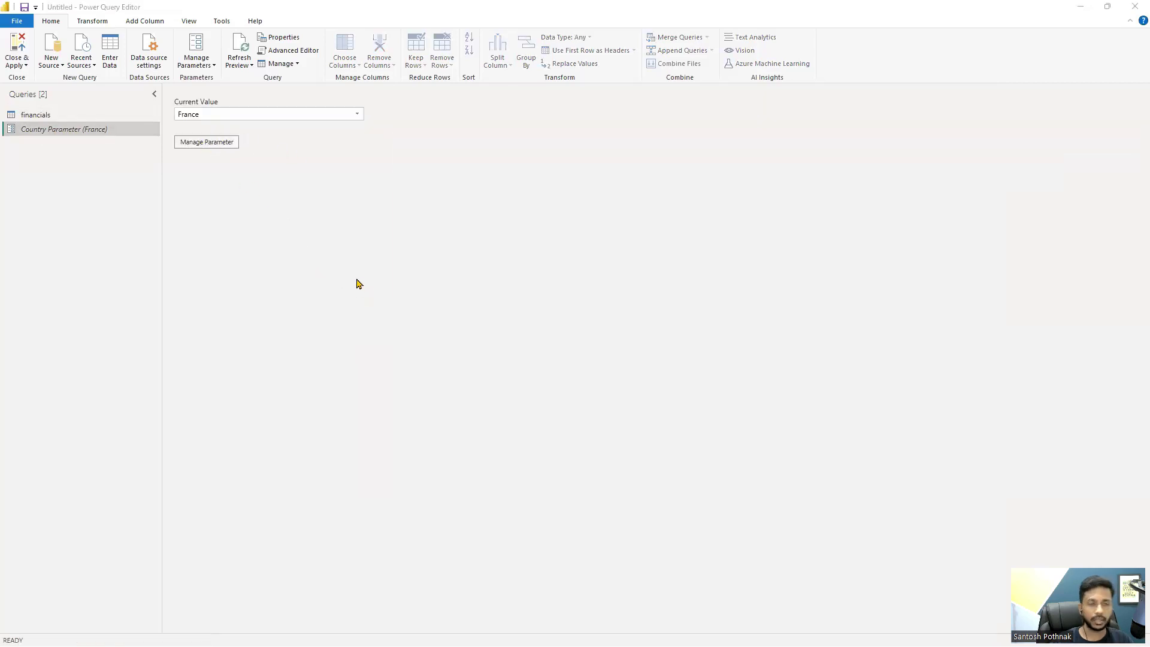
{"action": "left_click", "coordinate": [576, 317]}
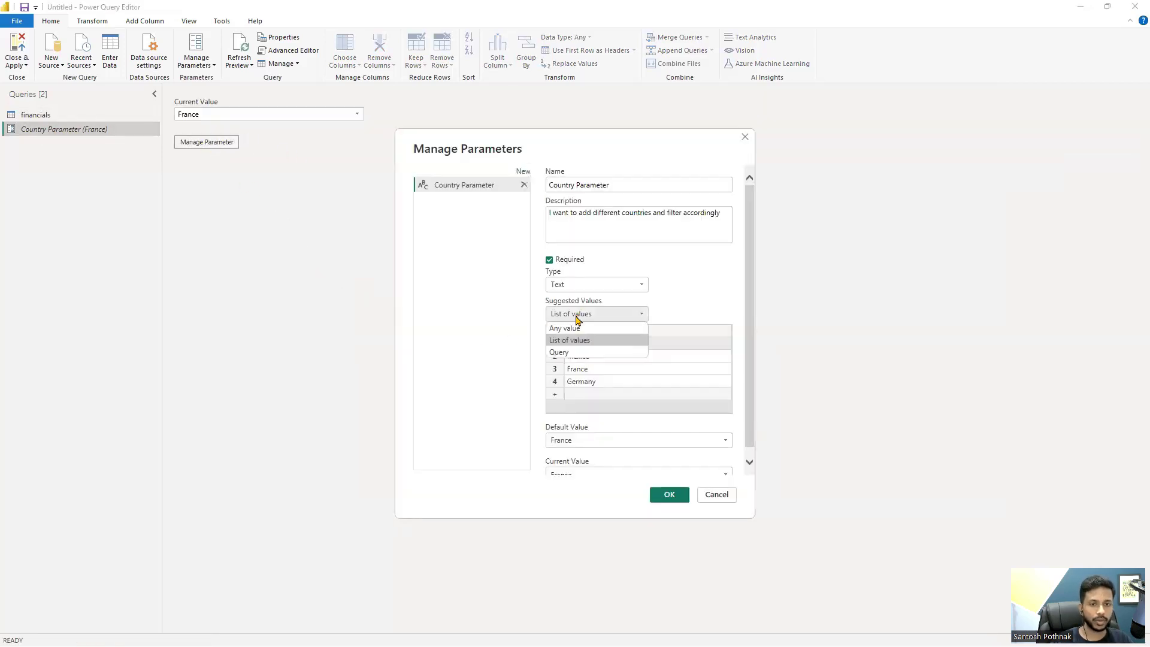
{"action": "left_click", "coordinate": [551, 353]}
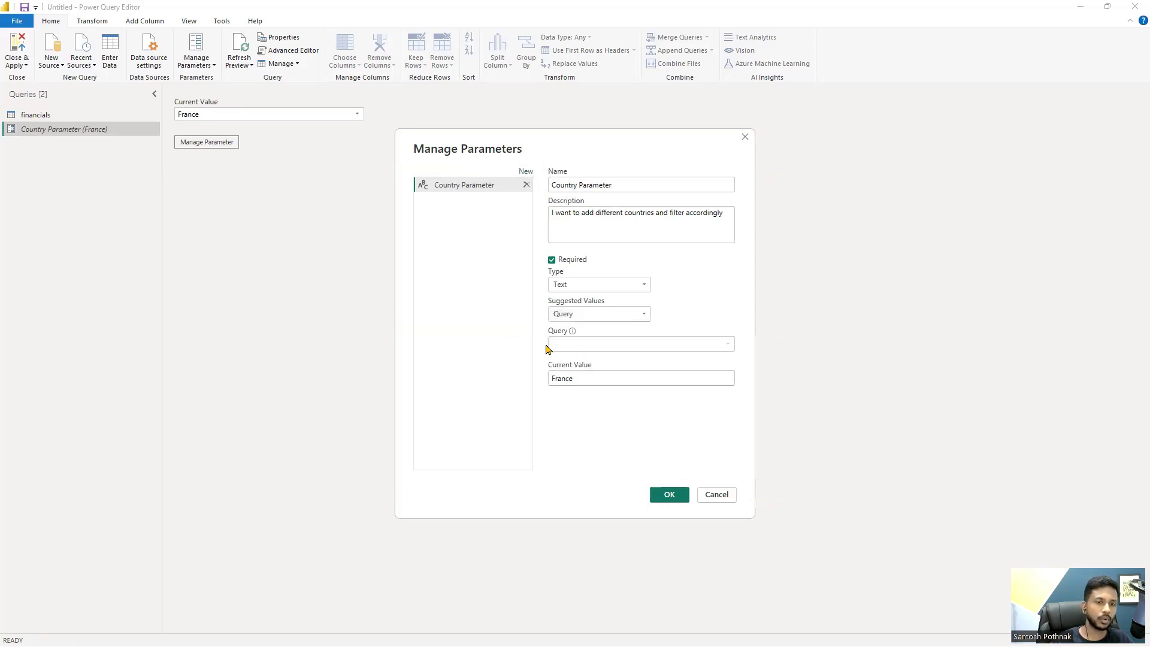
{"action": "mouse_move", "coordinate": [572, 334]}
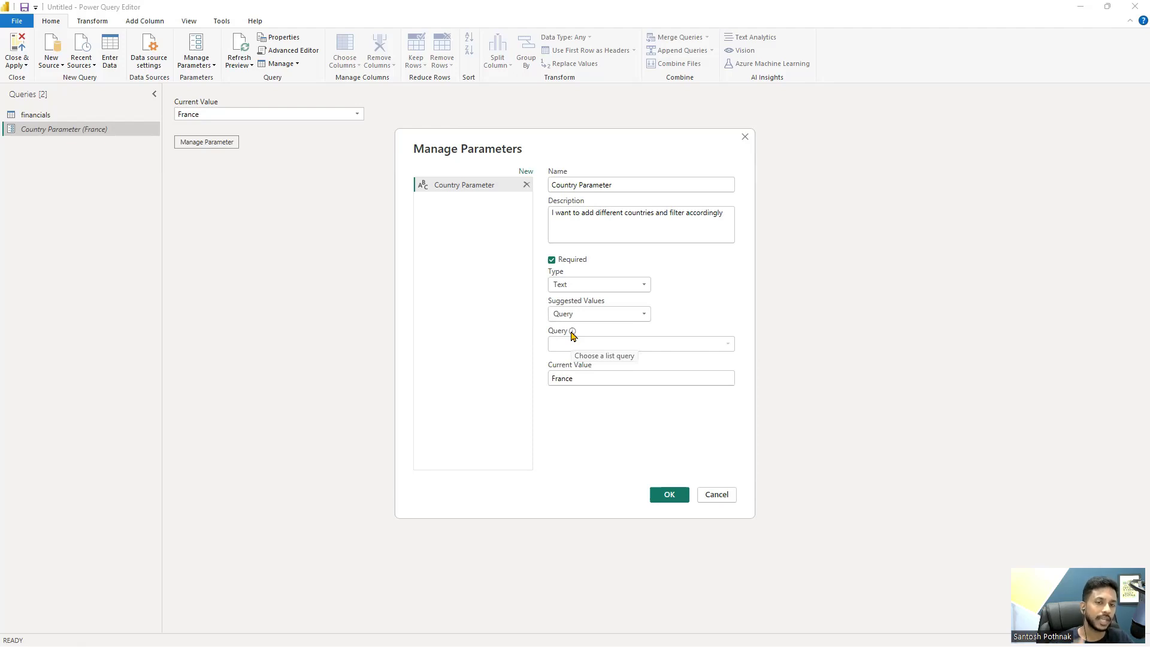
{"action": "left_click", "coordinate": [599, 313]}
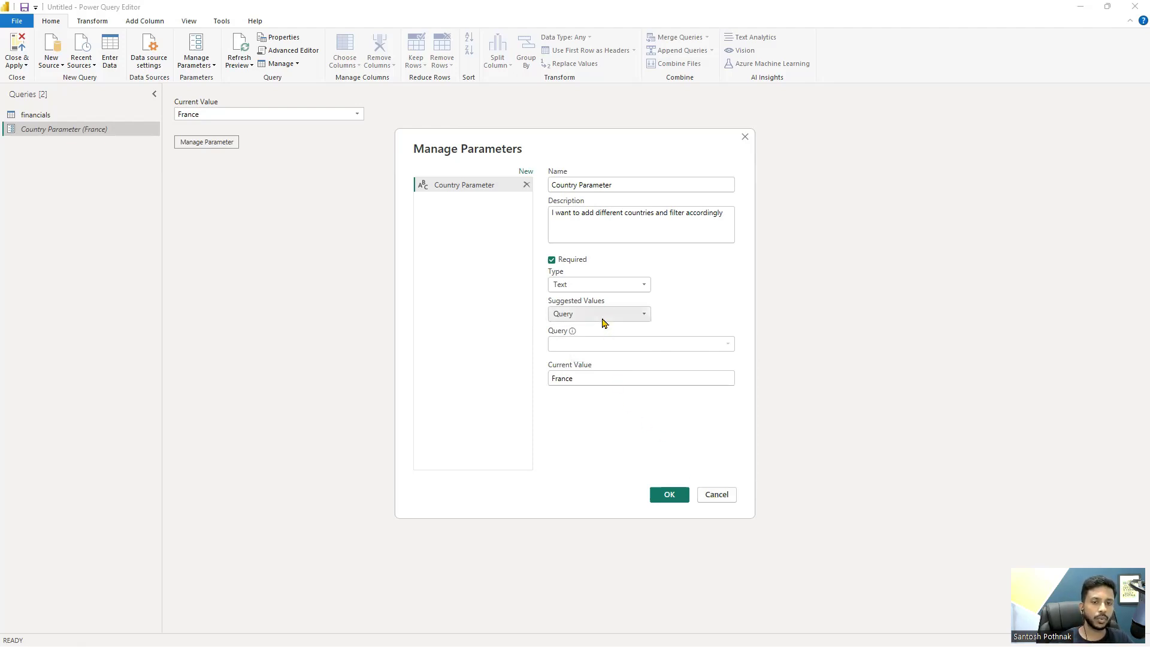
{"action": "left_click", "coordinate": [599, 339]}
- Set the Country Parameter's suggested values to Any value, enter Germany as the current value, and save the definition
{"action": "left_click", "coordinate": [584, 313]}
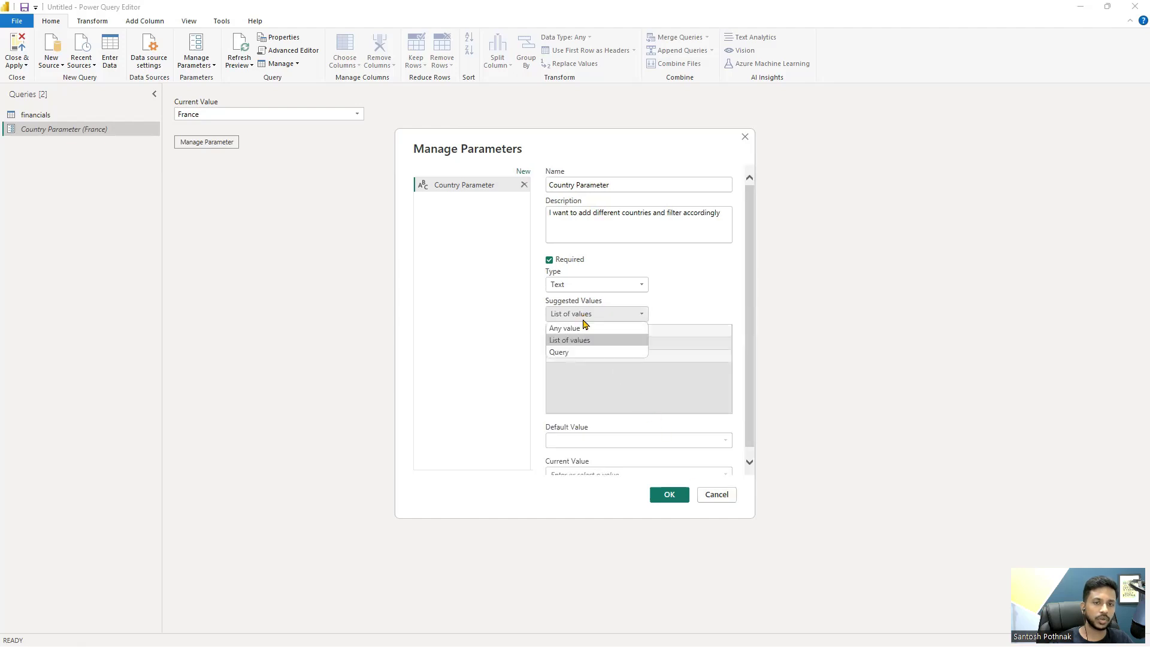
{"action": "left_click", "coordinate": [590, 328]}
{"action": "left_click", "coordinate": [600, 347]}
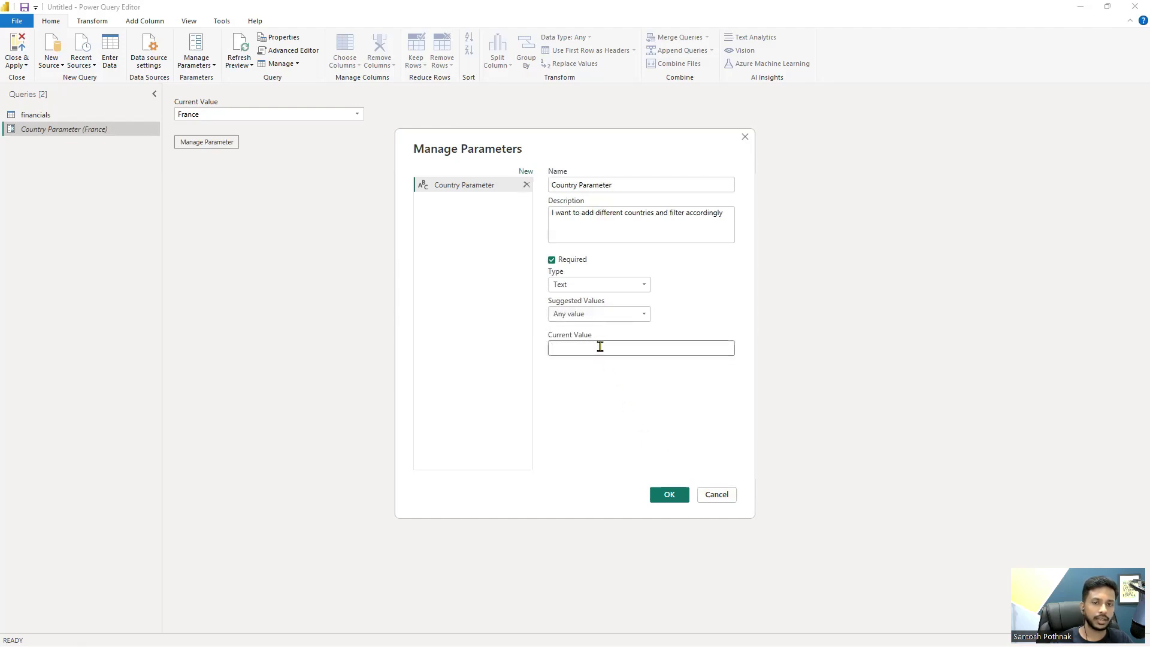
{"action": "type", "text": "Germany"}
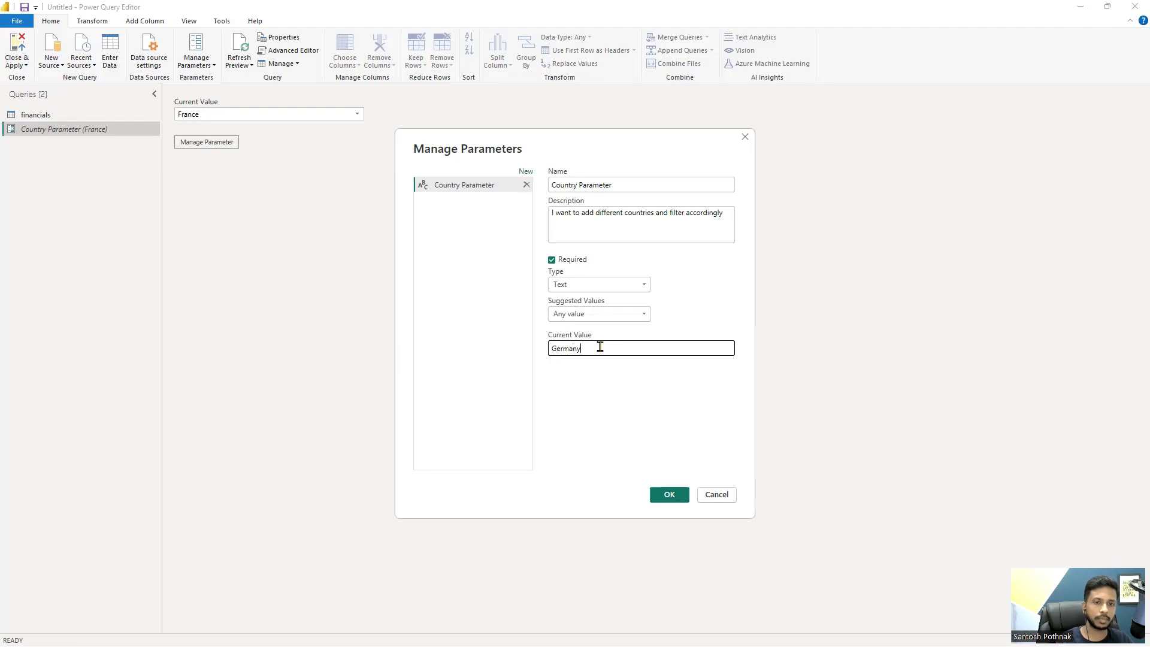
{"action": "left_click", "coordinate": [664, 495]}
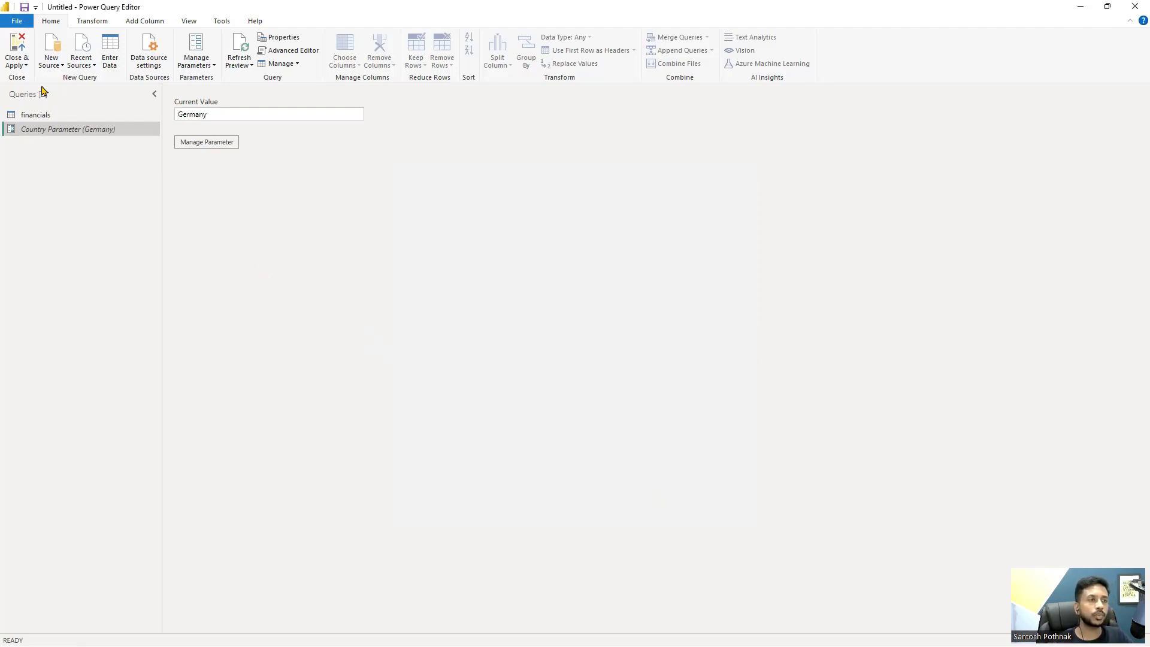
- Duplicate the financials query
{"action": "left_click", "coordinate": [37, 116]}
{"action": "right_click", "coordinate": [39, 117]}
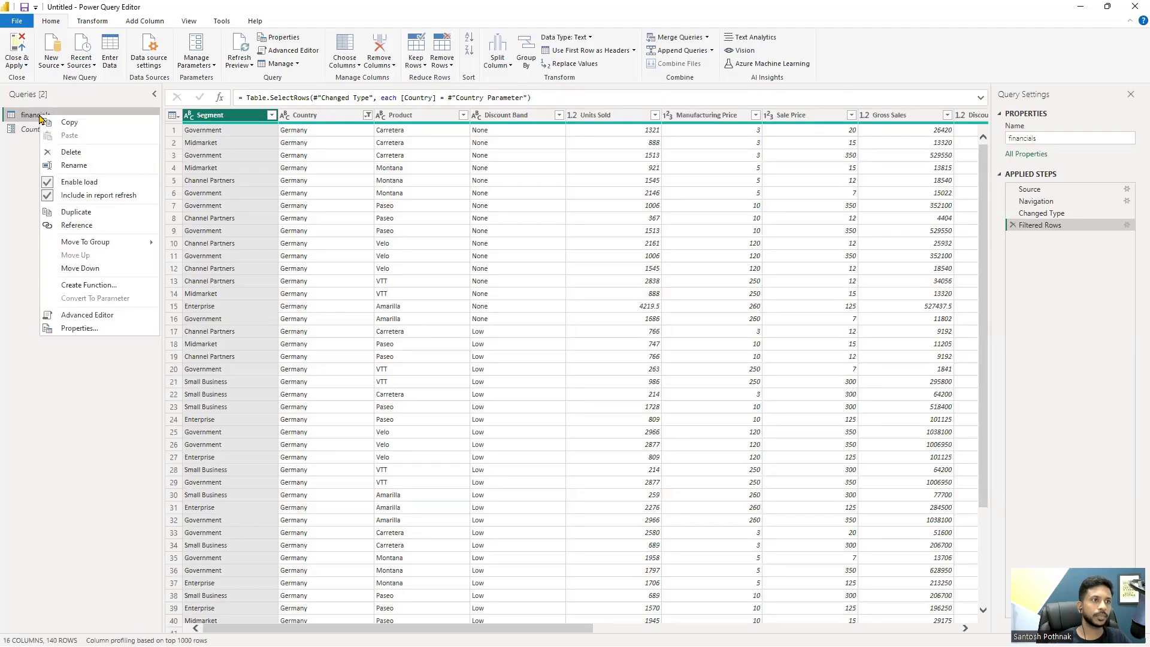
{"action": "left_click", "coordinate": [88, 209]}
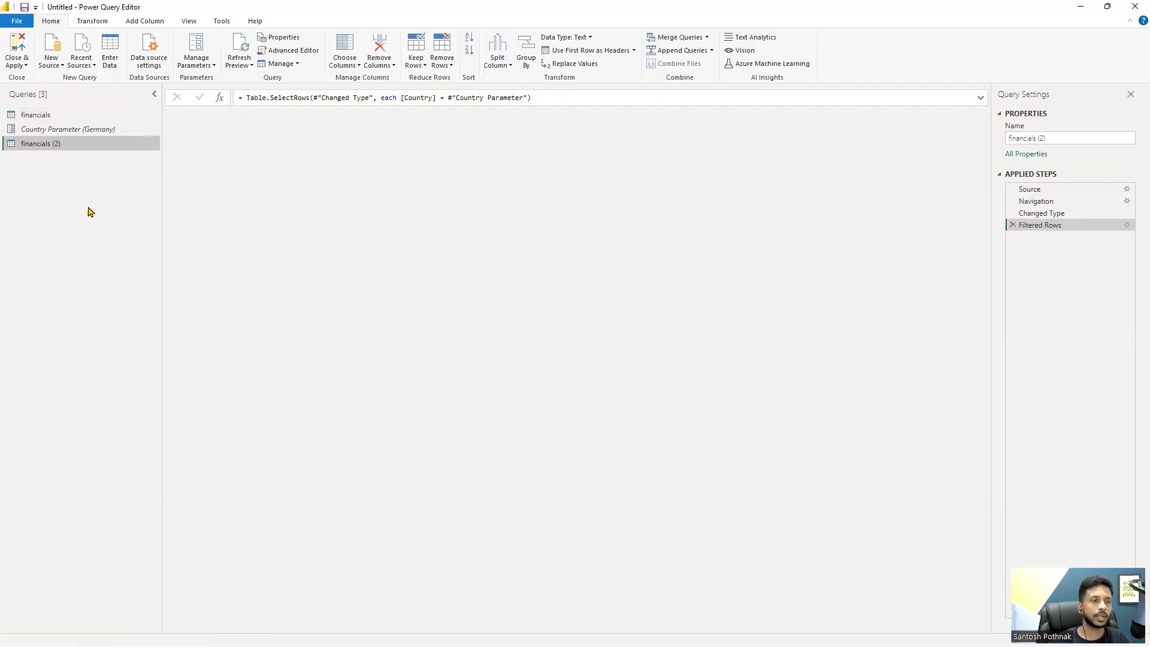
- In the duplicated financials query, keep only the Country column and remove its duplicate values
{"action": "left_click", "coordinate": [316, 118]}
{"action": "right_click", "coordinate": [316, 117]}
{"action": "left_click", "coordinate": [384, 153]}
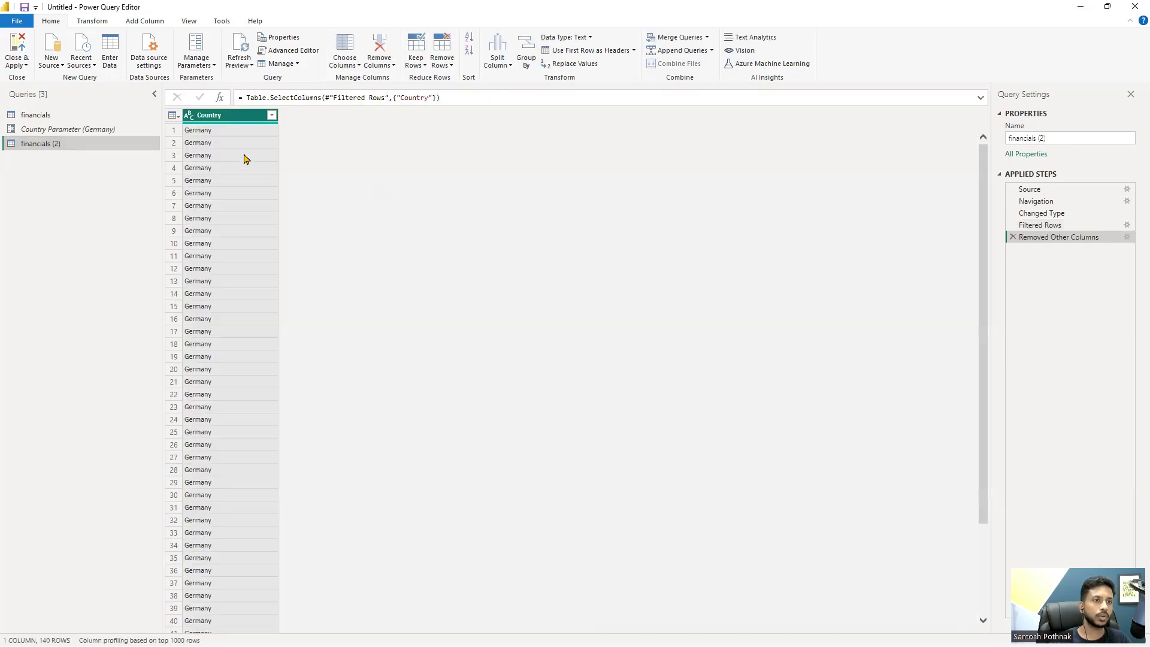
{"action": "right_click", "coordinate": [236, 116]}
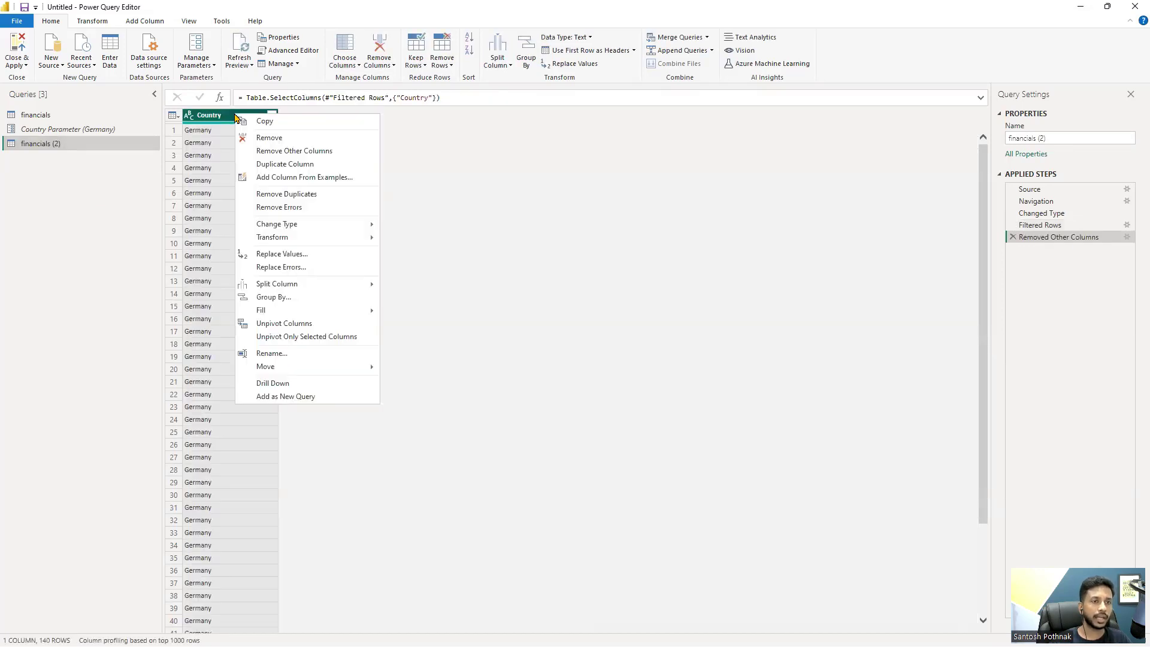
{"action": "left_click", "coordinate": [299, 194]}
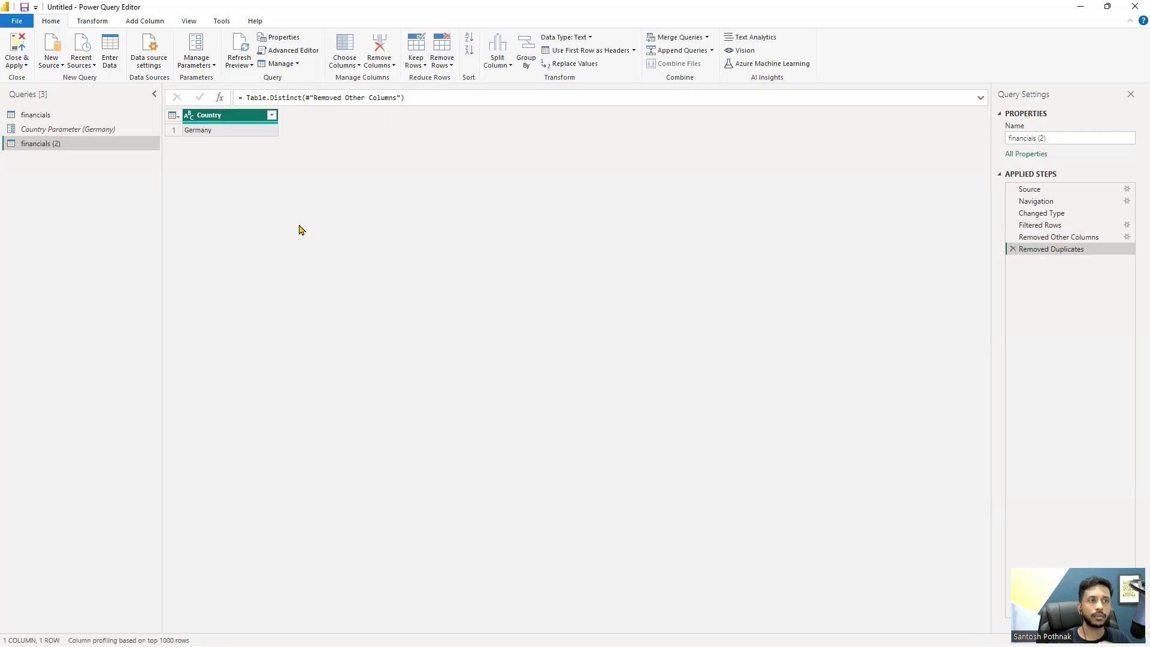
- Delete the Filtered Rows step from the duplicated query and rename the query as List of Countries
{"action": "left_click", "coordinate": [1012, 226]}
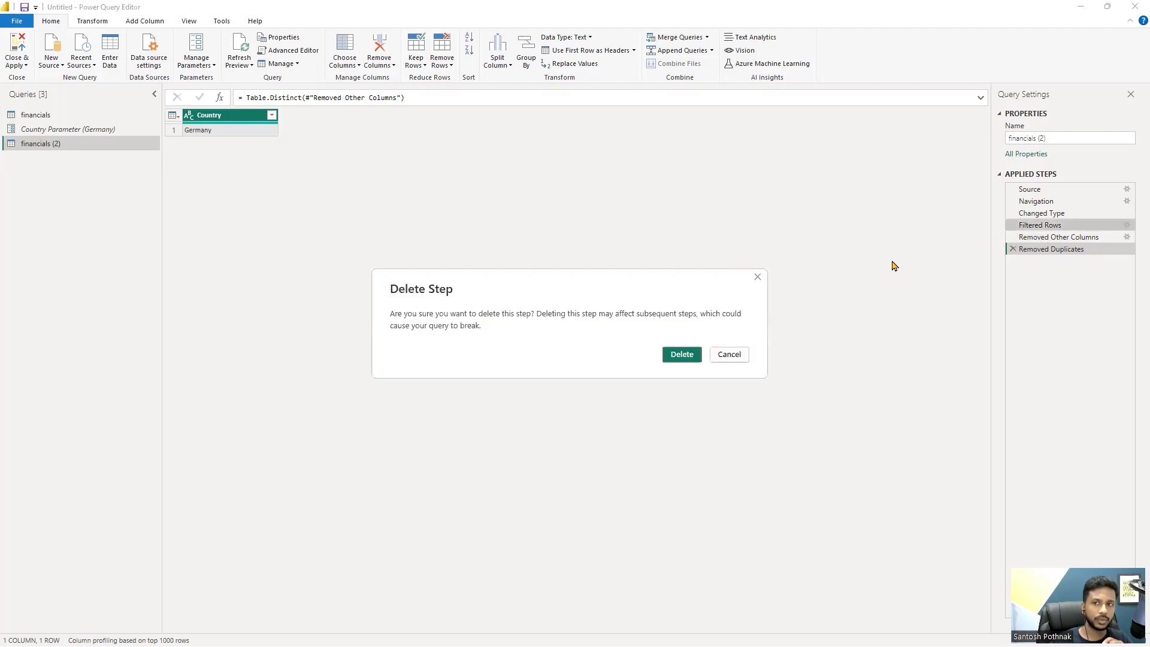
{"action": "left_click", "coordinate": [666, 359]}
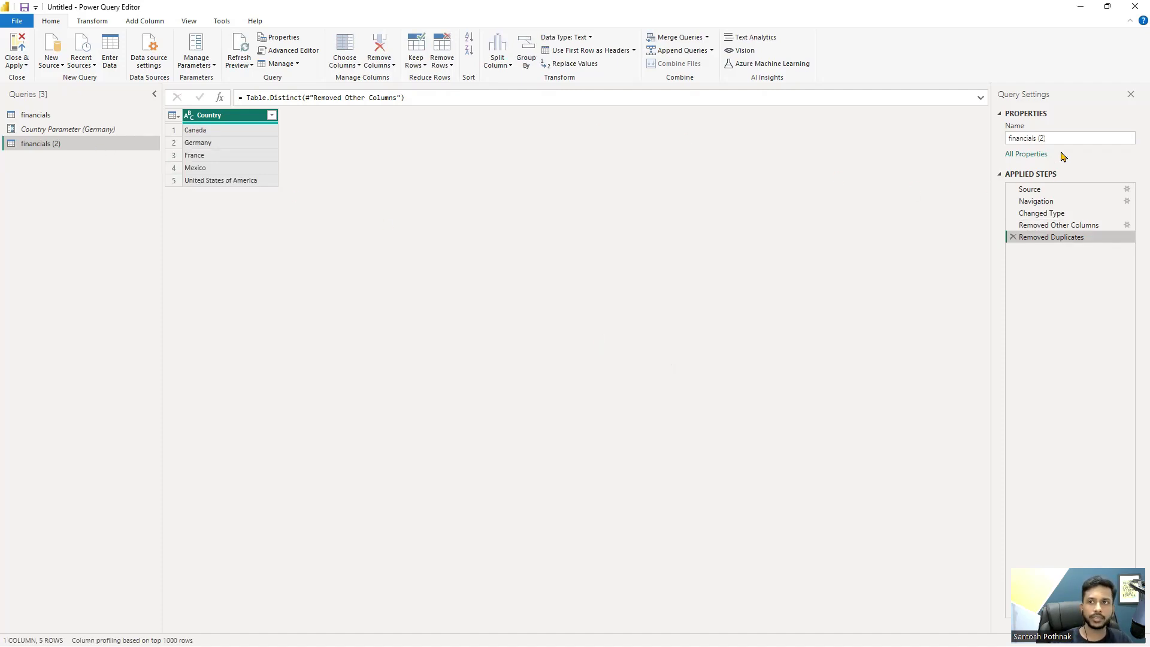
{"action": "left_click", "coordinate": [1045, 141]}
{"action": "type", "text": "List of Countries"}
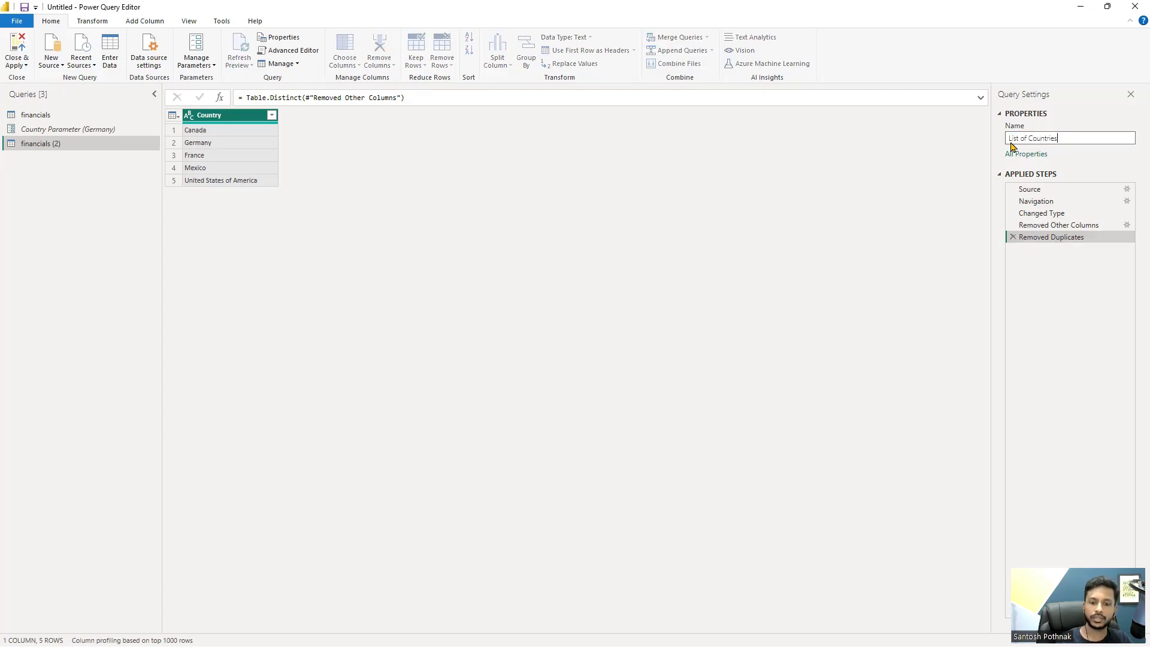
{"action": "key", "text": "Return"}
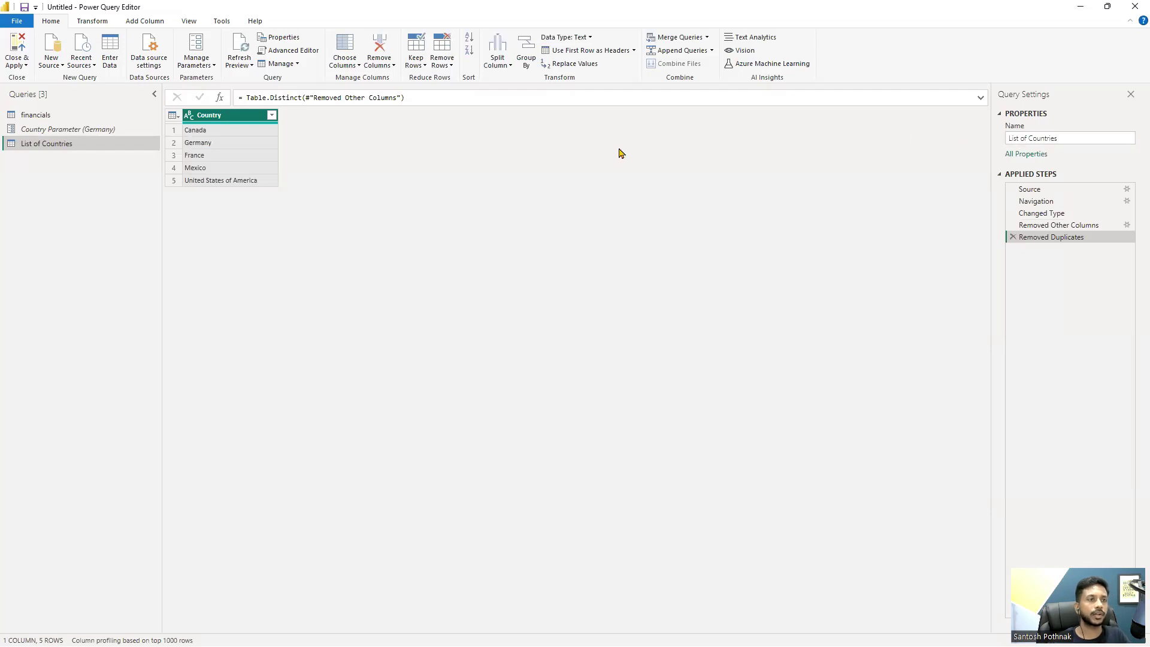
- Try to base the Country Parameter's suggested values on a query, and cancel the definition changes
{"action": "left_click", "coordinate": [64, 130]}
{"action": "left_click", "coordinate": [56, 120]}
{"action": "left_click", "coordinate": [54, 128]}
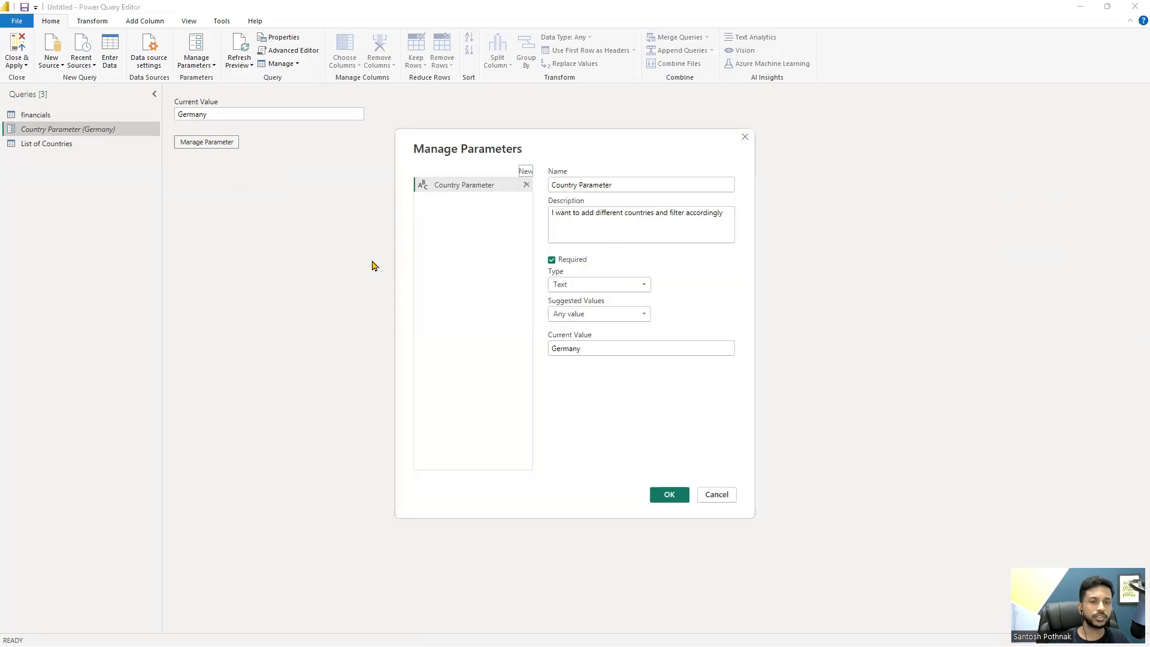
{"action": "left_click", "coordinate": [616, 317]}
{"action": "left_click", "coordinate": [582, 352]}
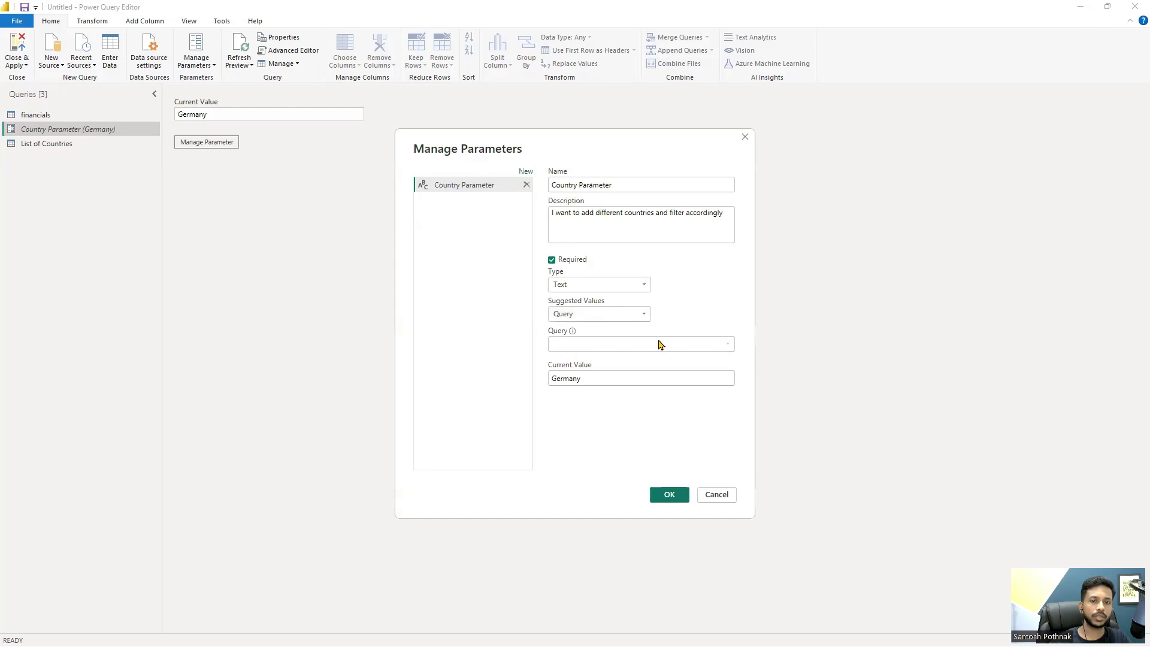
{"action": "left_click", "coordinate": [586, 318]}
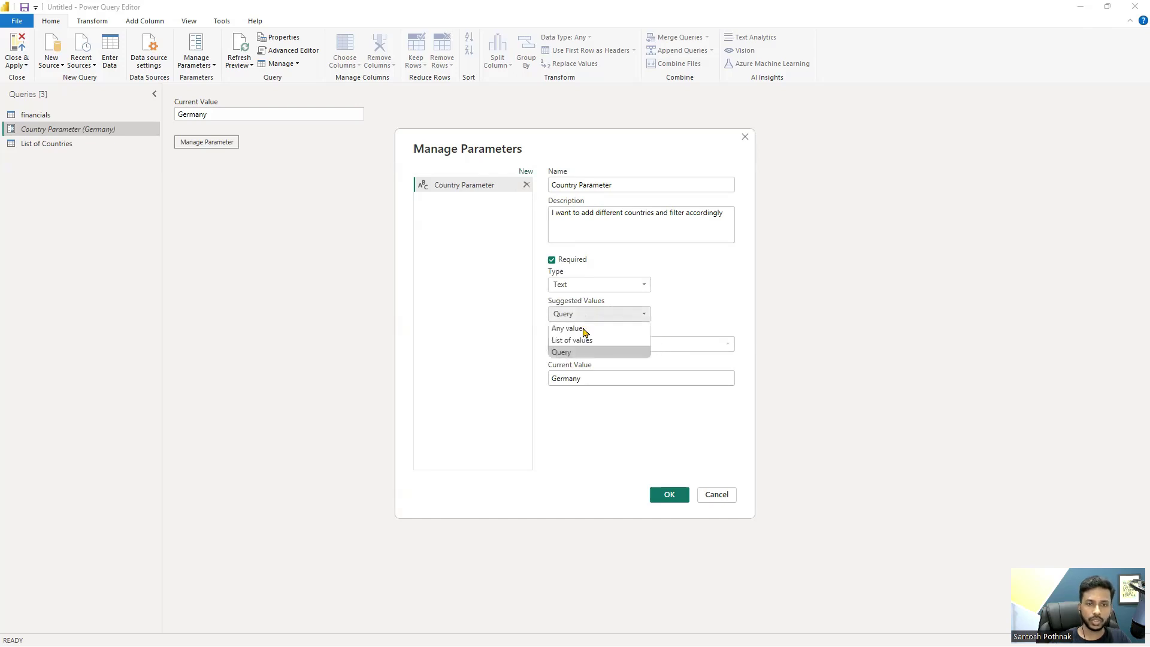
{"action": "left_click", "coordinate": [581, 352]}
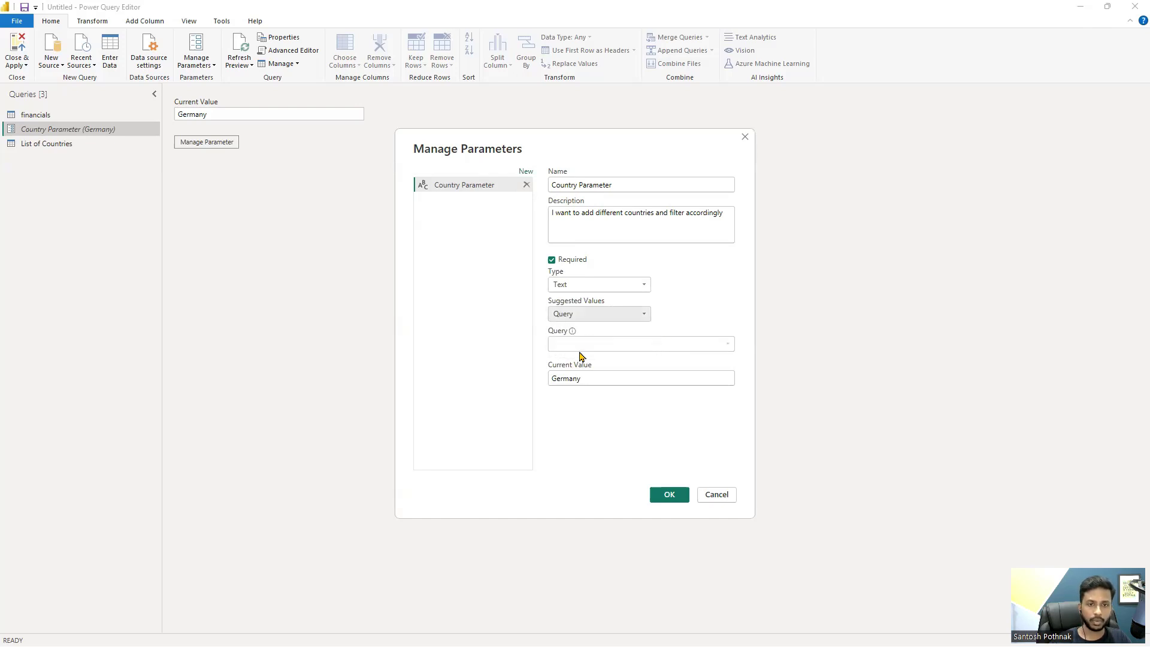
{"action": "left_click", "coordinate": [719, 499]}
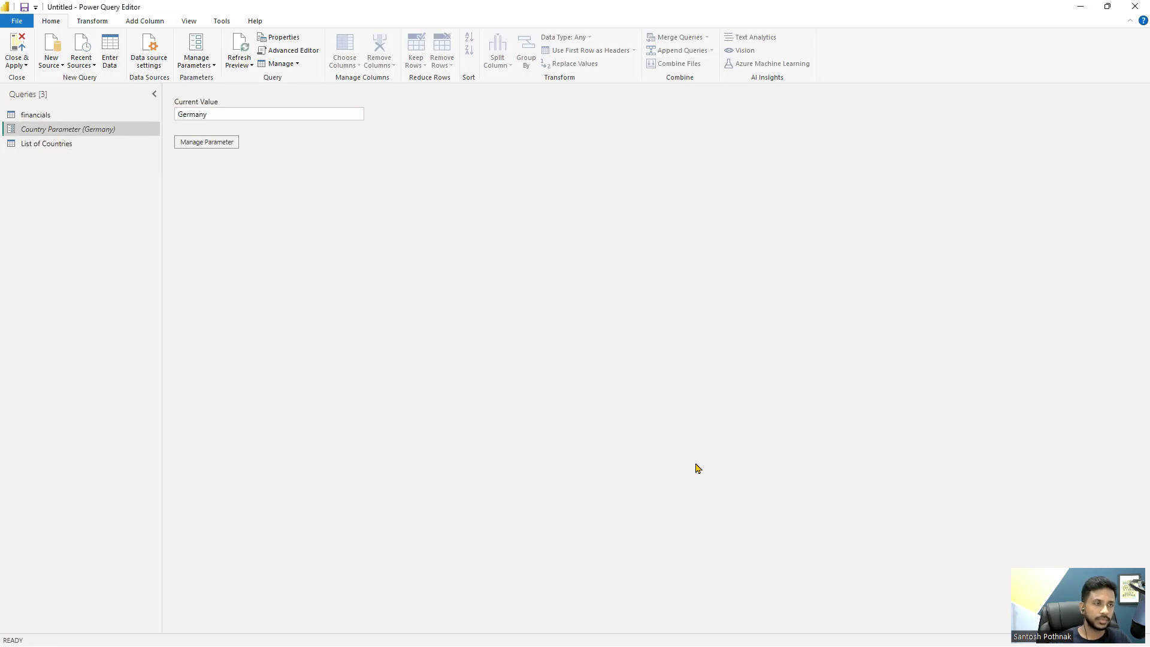
- Convert the List of Countries query's Country column to a list
{"action": "left_click", "coordinate": [62, 143]}
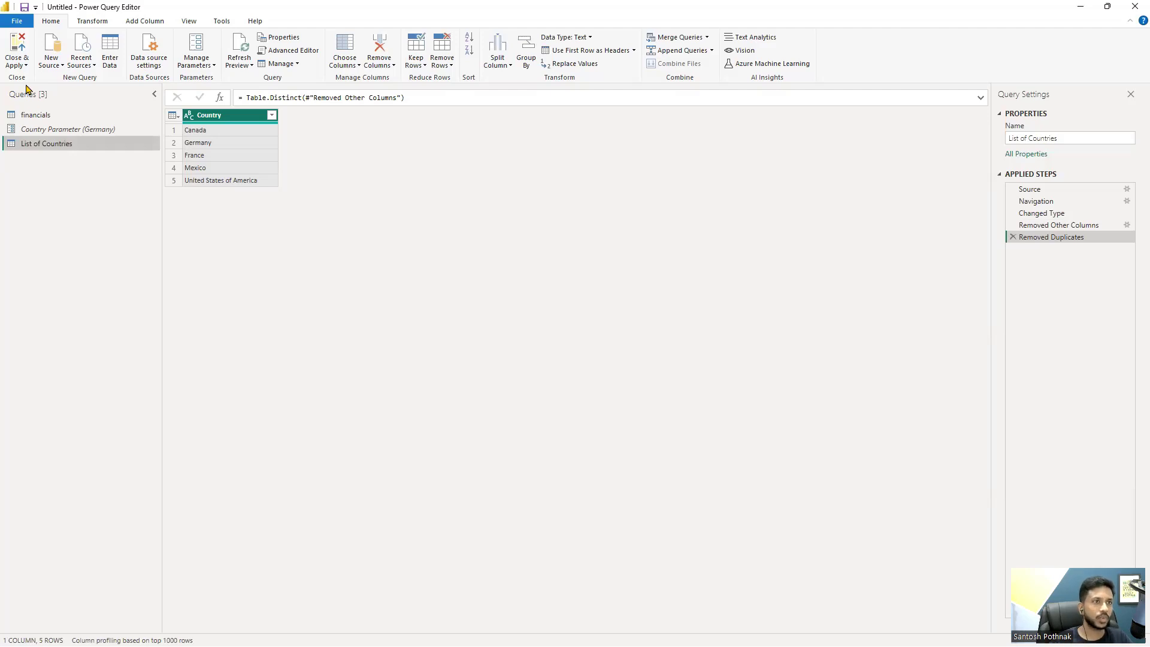
{"action": "left_click", "coordinate": [94, 25]}
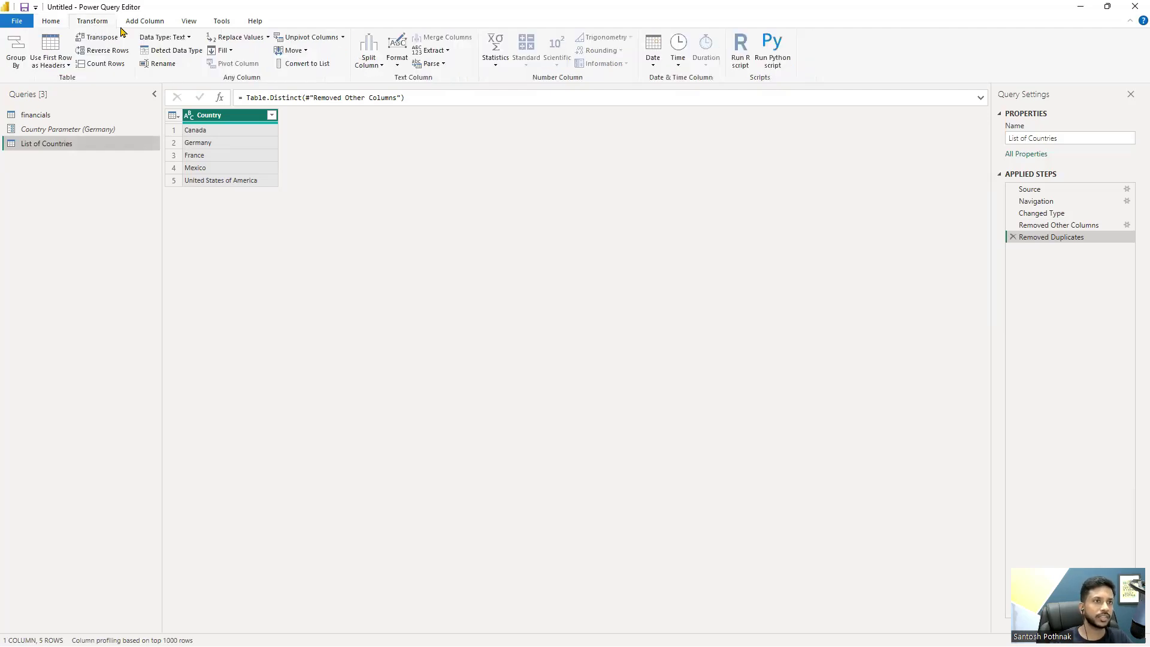
{"action": "left_click", "coordinate": [305, 64]}
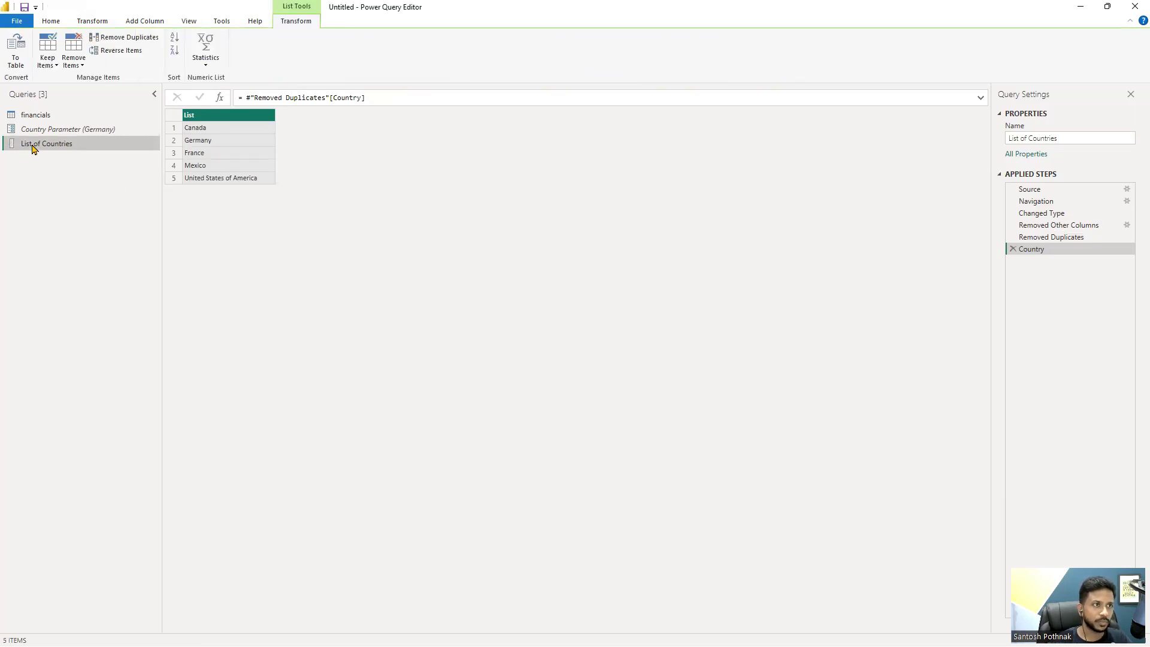
- Set the Country Parameter's suggested values to Query, using the List of Countries query as their source, and apply the definition
{"action": "left_click", "coordinate": [61, 134]}
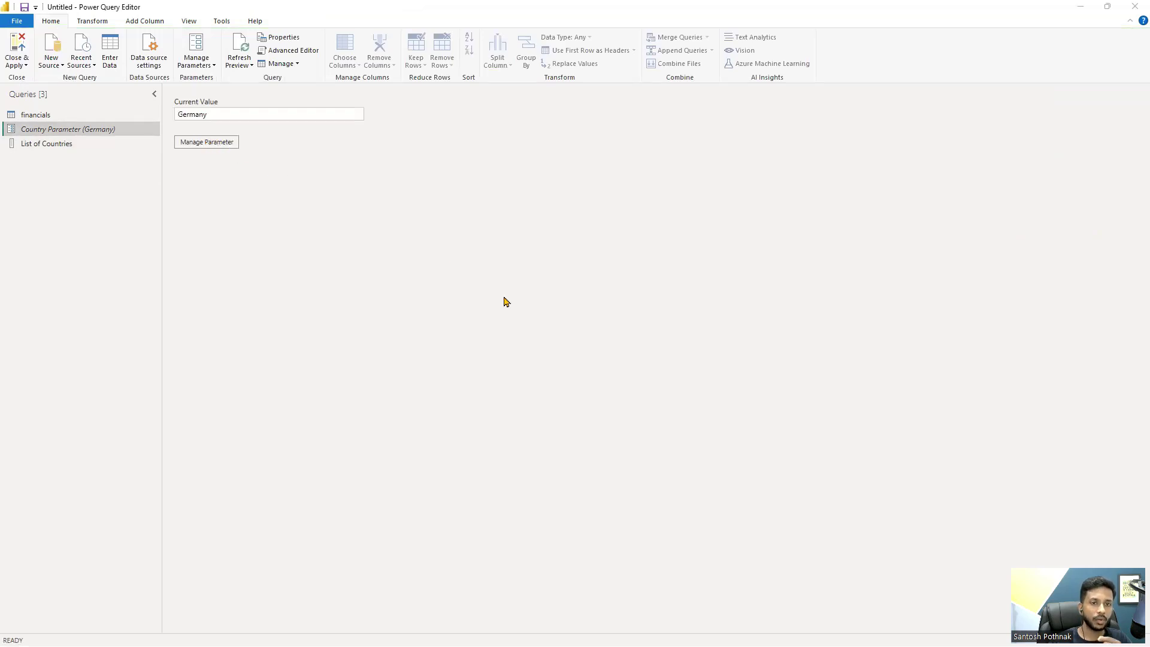
{"action": "left_click", "coordinate": [597, 314]}
{"action": "left_click", "coordinate": [605, 316]}
{"action": "left_click", "coordinate": [614, 317]}
{"action": "left_click", "coordinate": [584, 352]}
{"action": "left_click", "coordinate": [601, 346]}
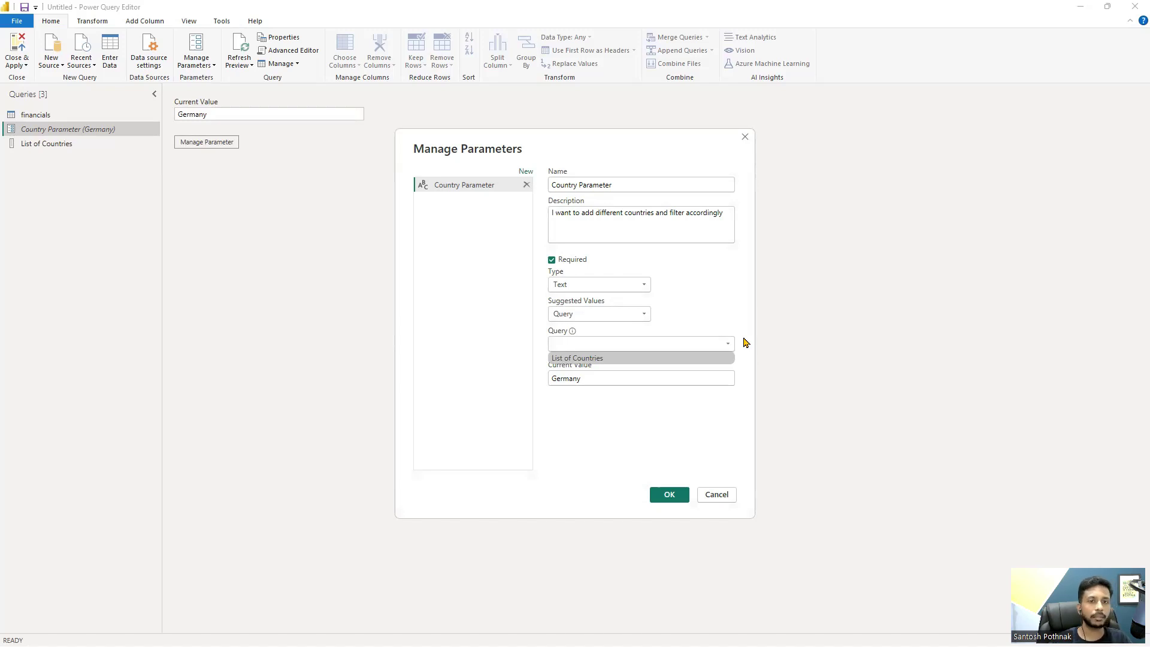
{"action": "left_click", "coordinate": [633, 359]}
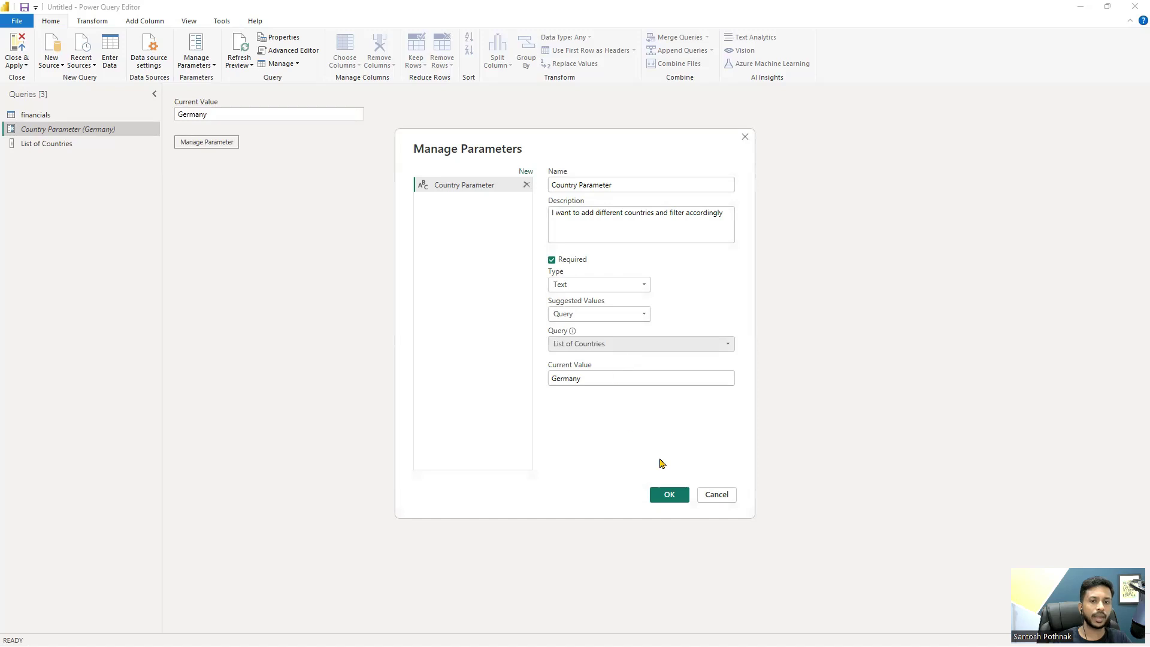
{"action": "left_click", "coordinate": [669, 494]}
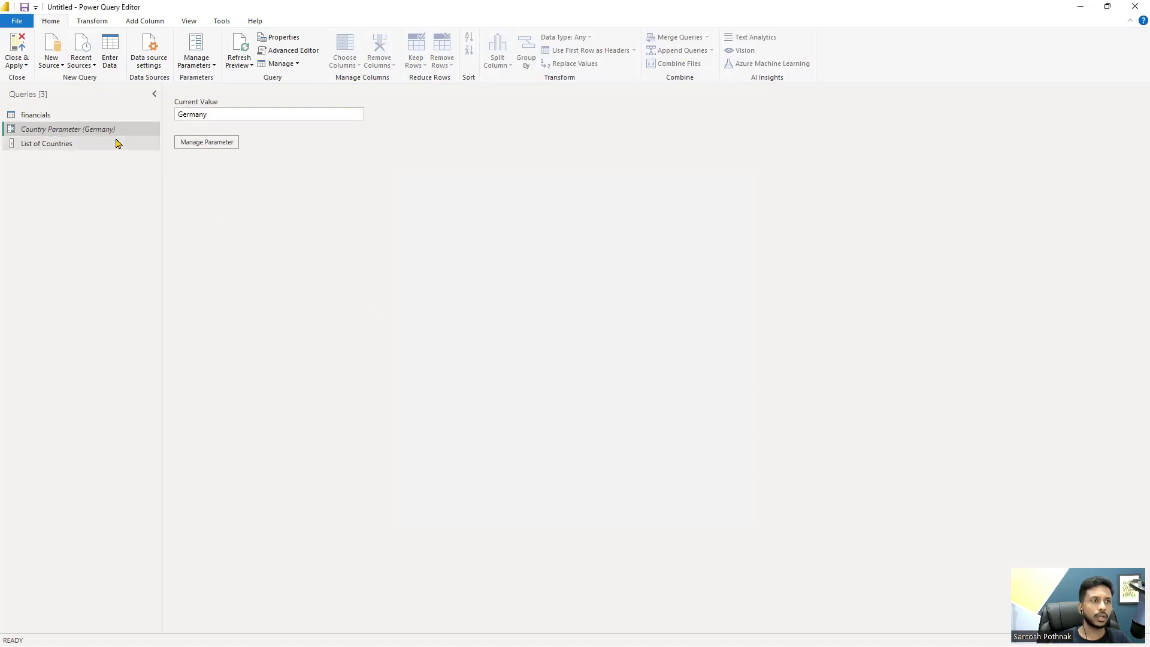
- Open the parameter values for editing and check the countries offered for the Country Parameter
{"action": "left_click", "coordinate": [213, 65]}
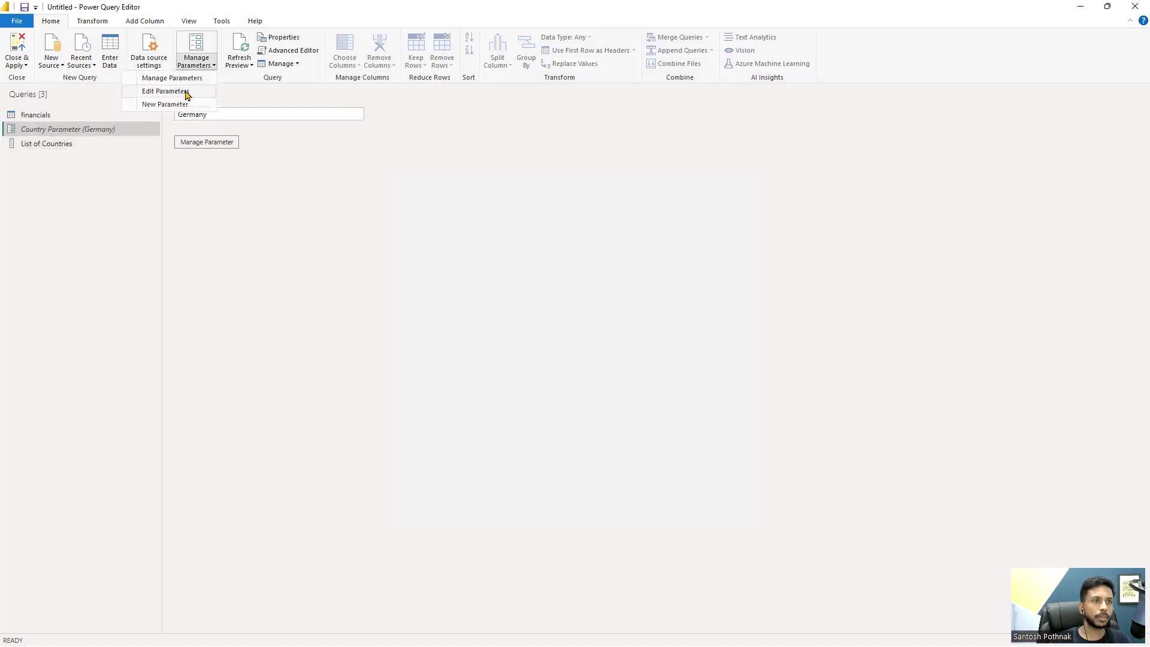
{"action": "left_click", "coordinate": [165, 91]}
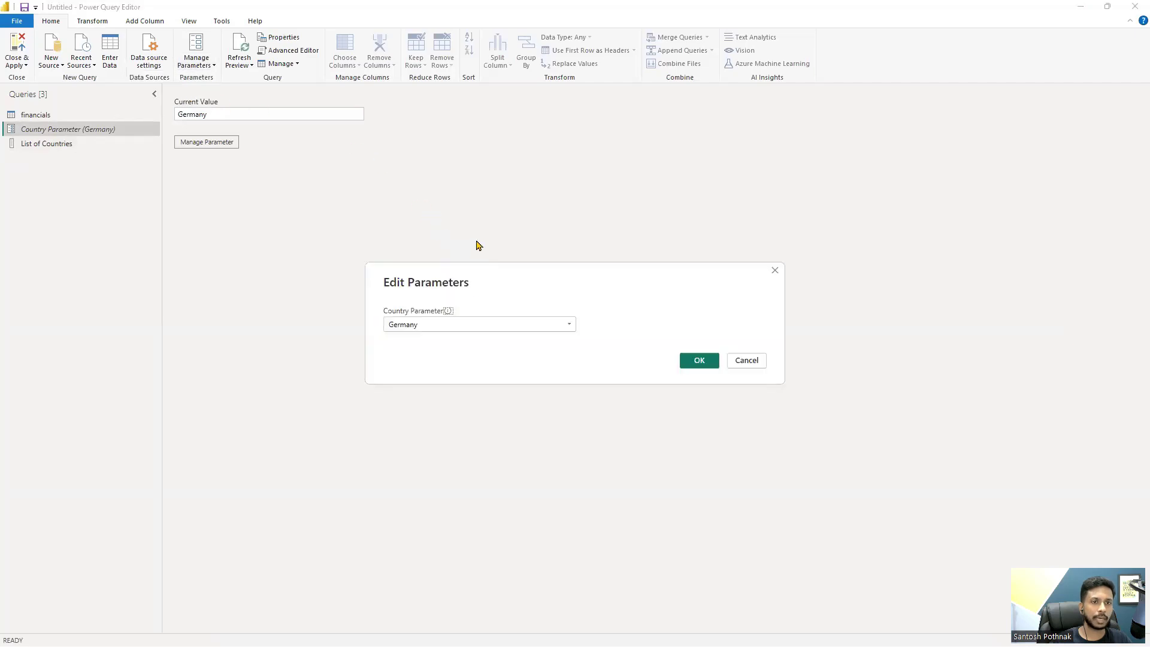
{"action": "left_click", "coordinate": [568, 324]}
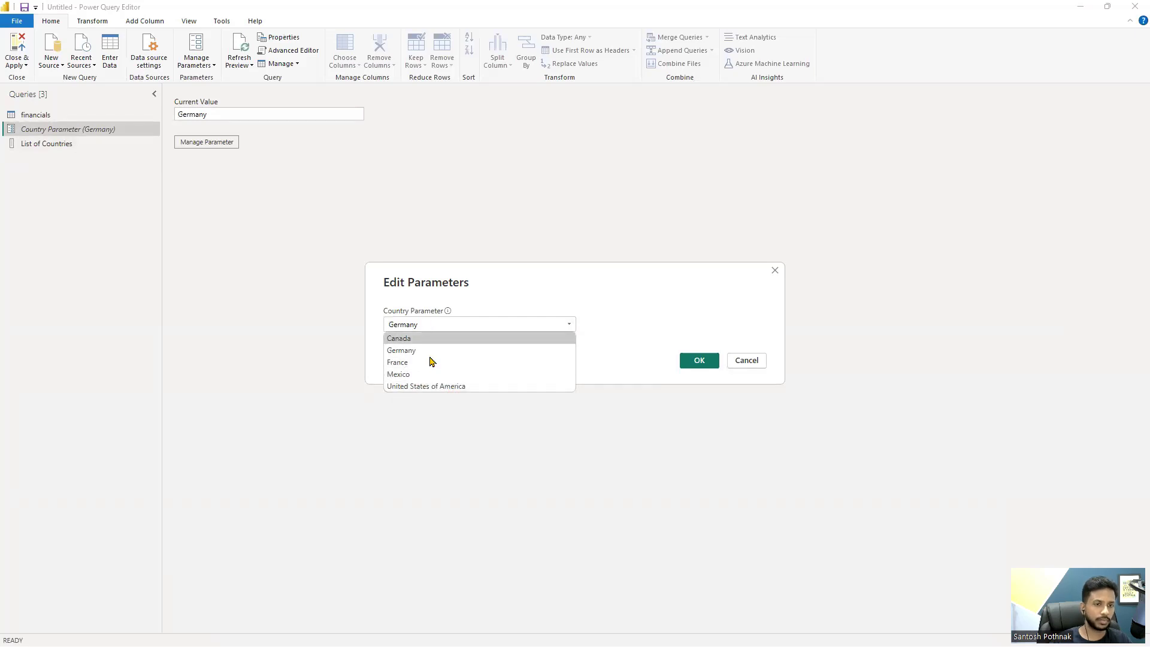
{"action": "left_click", "coordinate": [537, 303]}
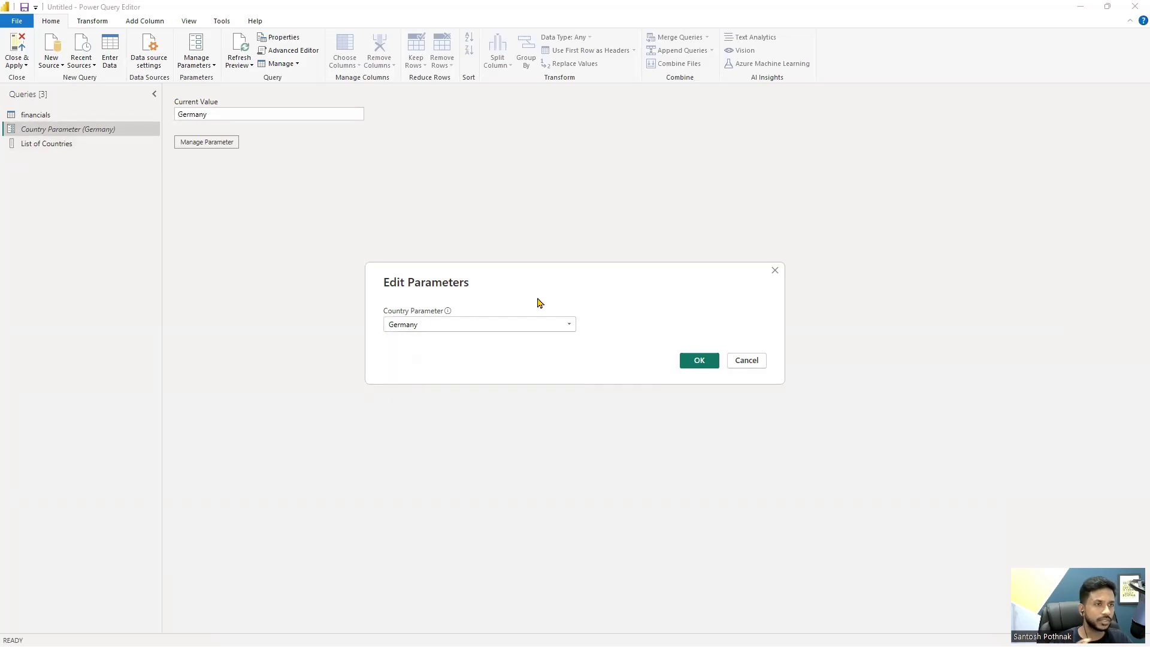